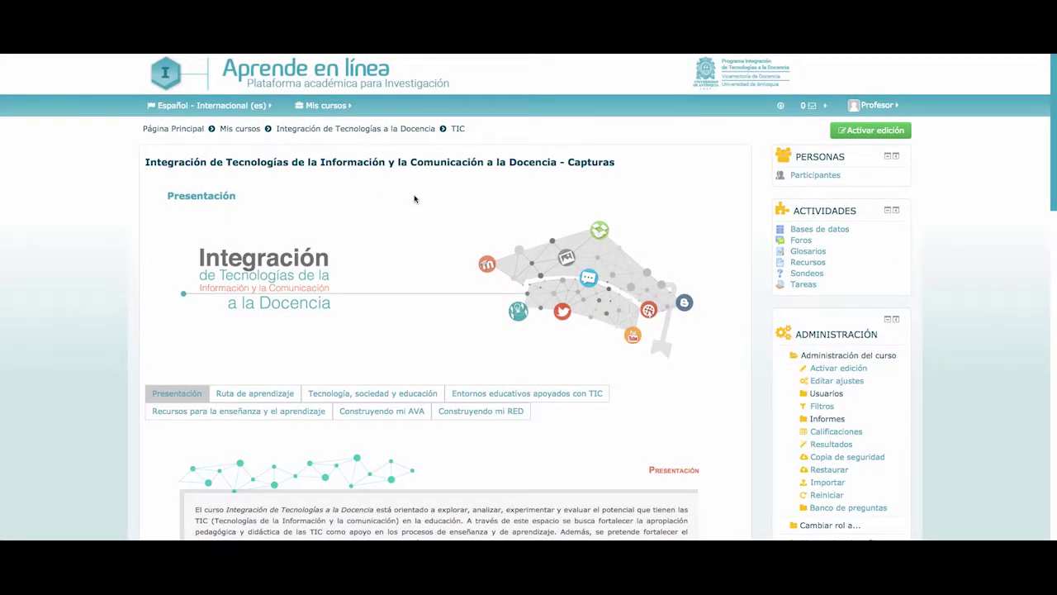
# Look through the course's Presentación page, including its banner, section list, Generalidades, Para comunicarnos and Familiarización con la plataforma.
pyautogui.scroll(-2, 415, 199)
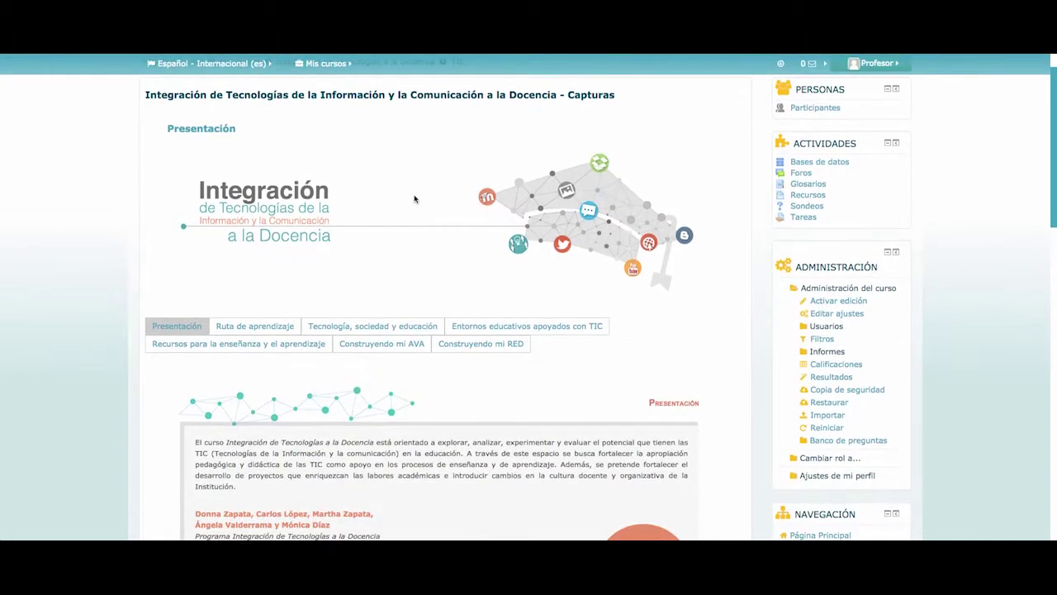
pyautogui.scroll(-3, 415, 198)
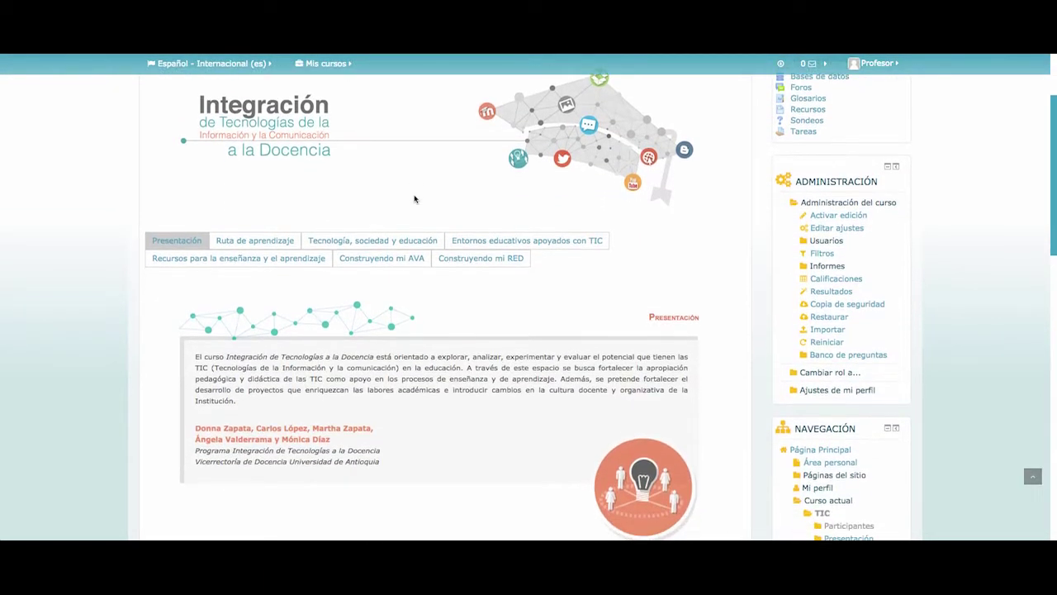
pyautogui.scroll(-4, 415, 198)
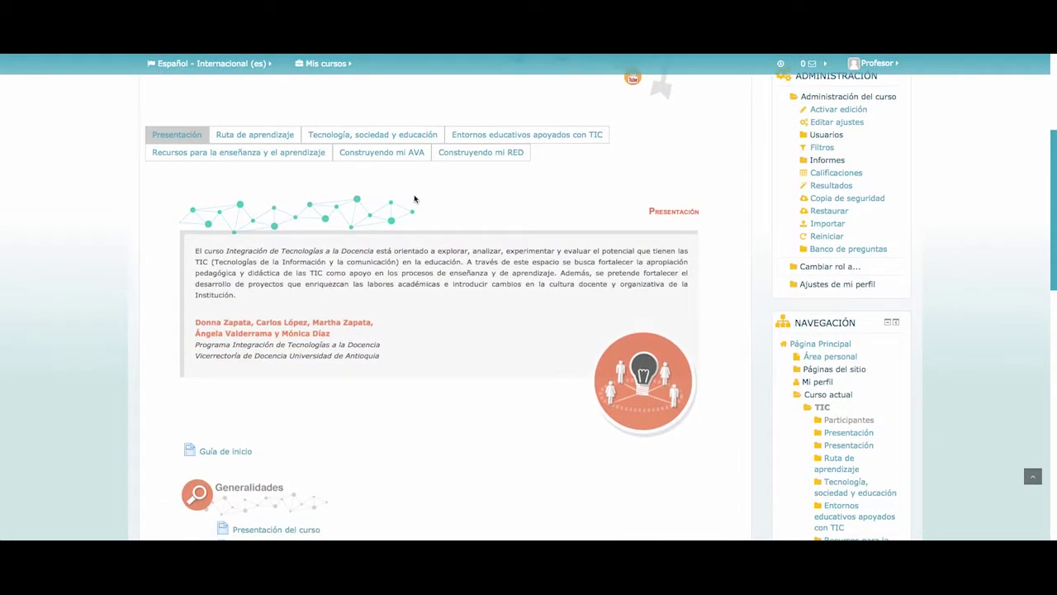
pyautogui.scroll(-3, 415, 198)
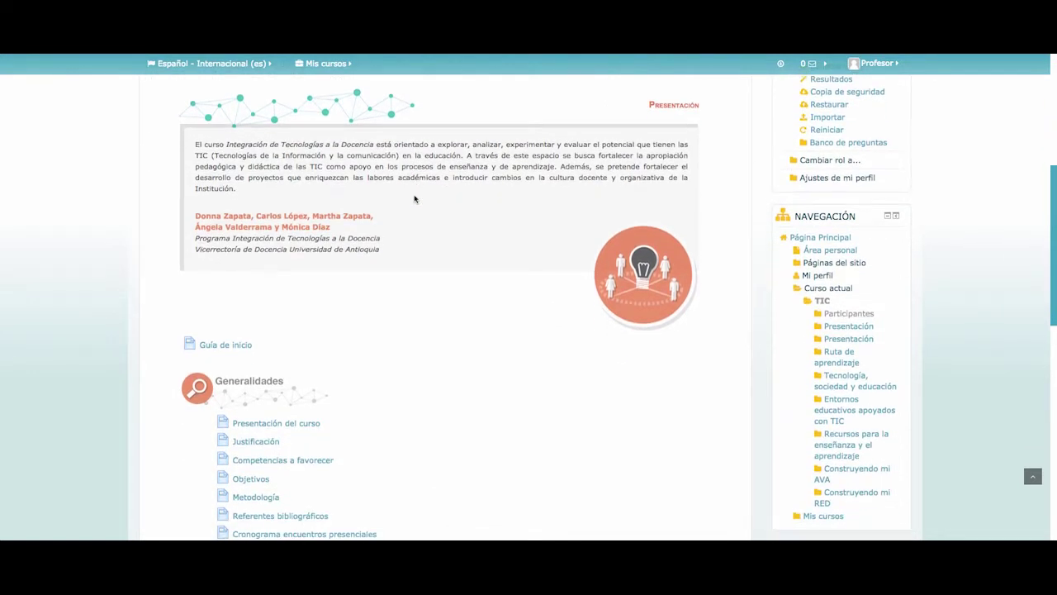
pyautogui.scroll(-4, 415, 198)
pyautogui.scroll(-5, 415, 198)
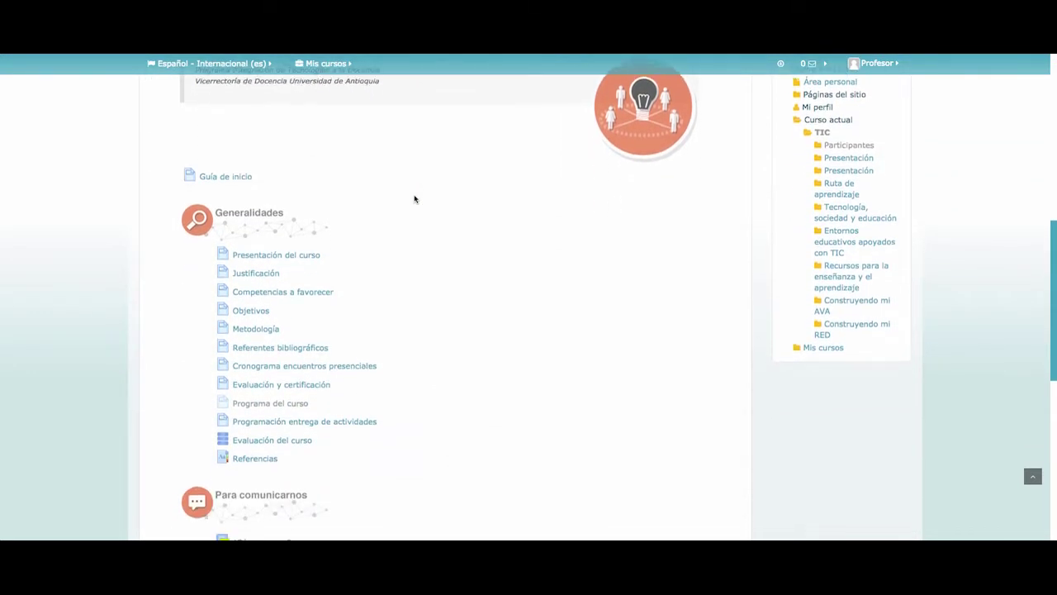
pyautogui.scroll(-5, 415, 198)
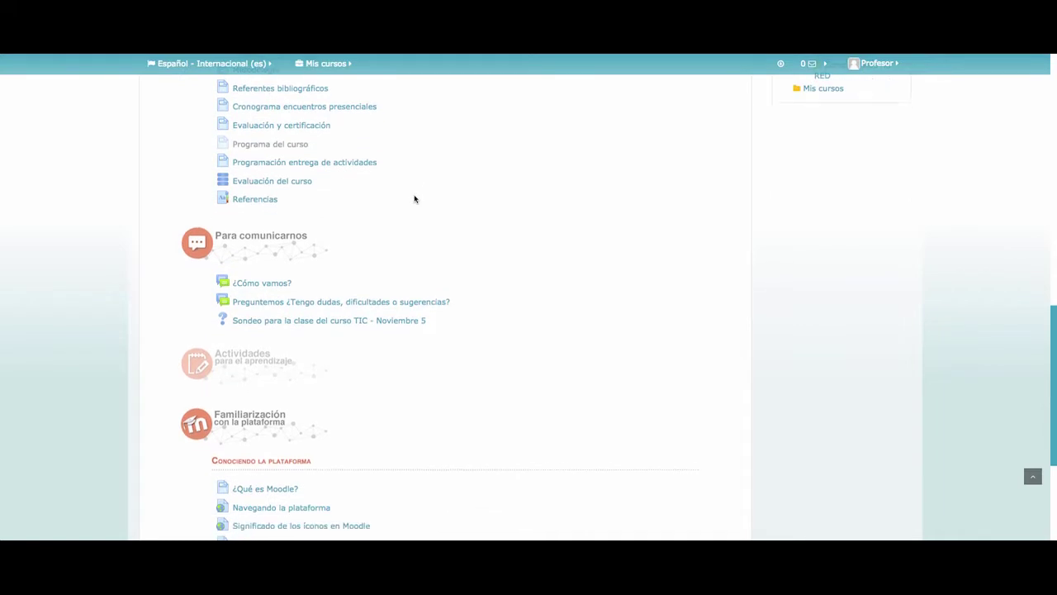
pyautogui.scroll(-7, 414, 199)
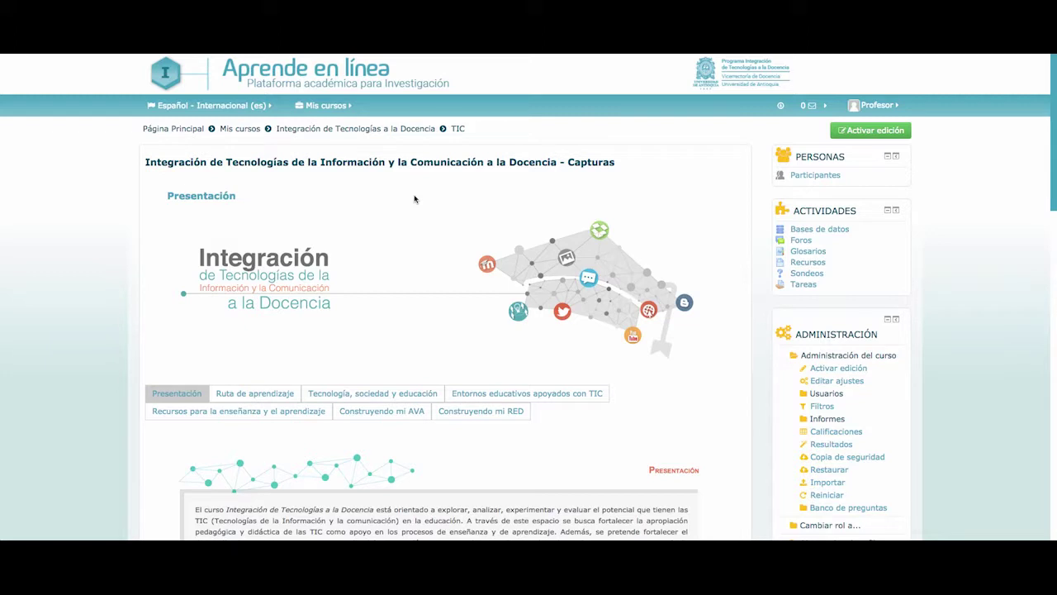
pyautogui.scroll(-2, 415, 198)
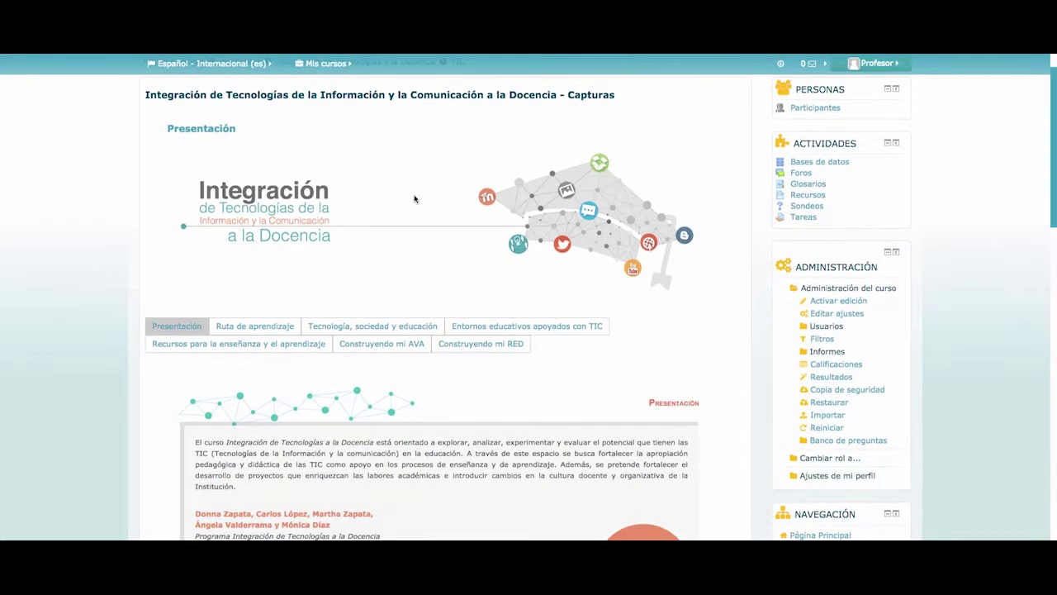
pyautogui.scroll(-2, 415, 199)
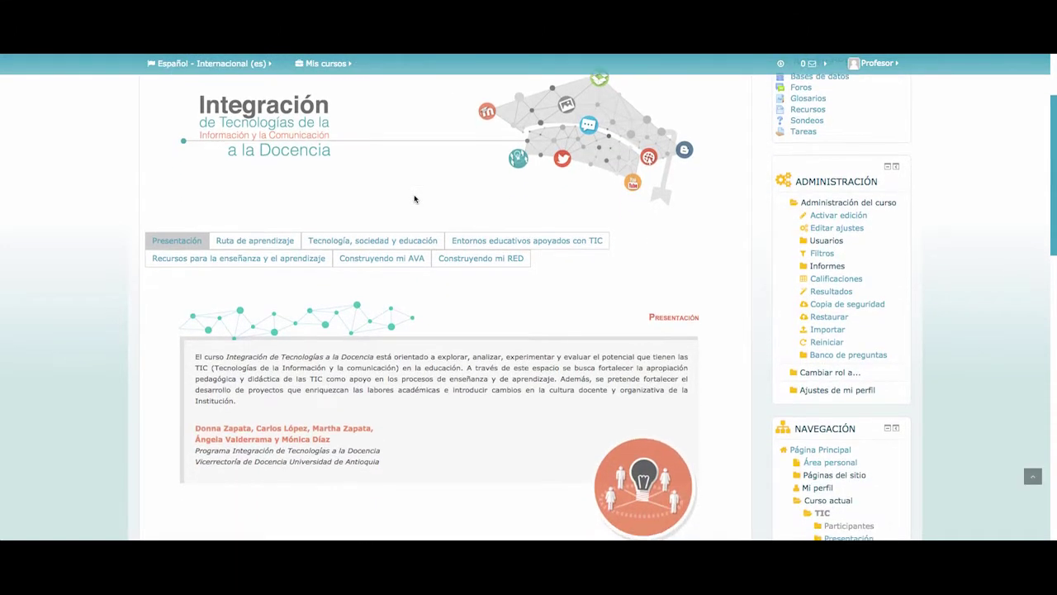
pyautogui.scroll(-2, 414, 198)
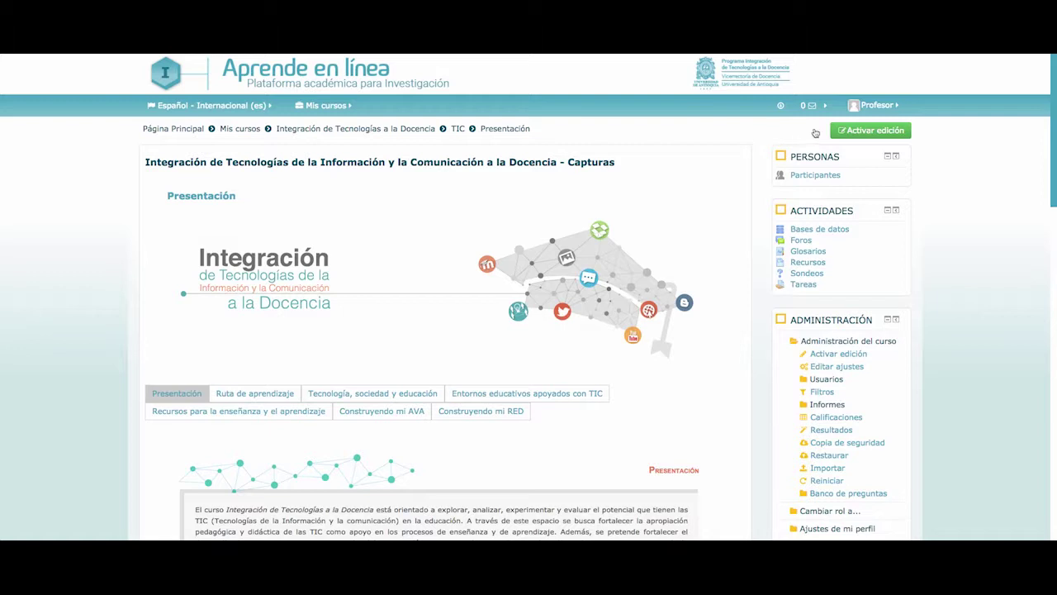
# Turn on editing for the course and open the Ruta de aprendizaje section.
pyautogui.click(844, 131)
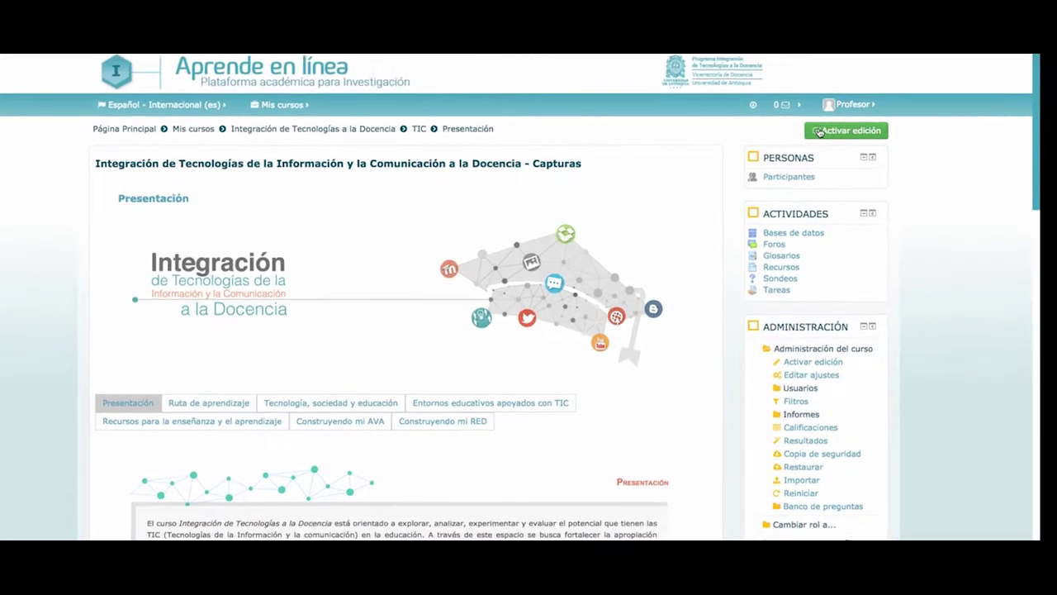
pyautogui.click(666, 131)
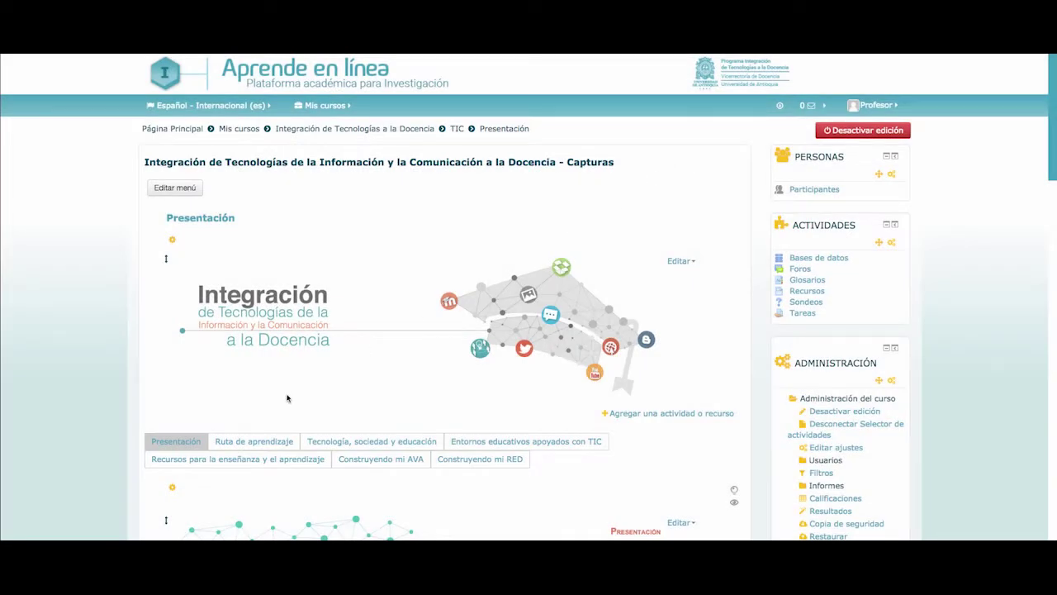
pyautogui.click(253, 441)
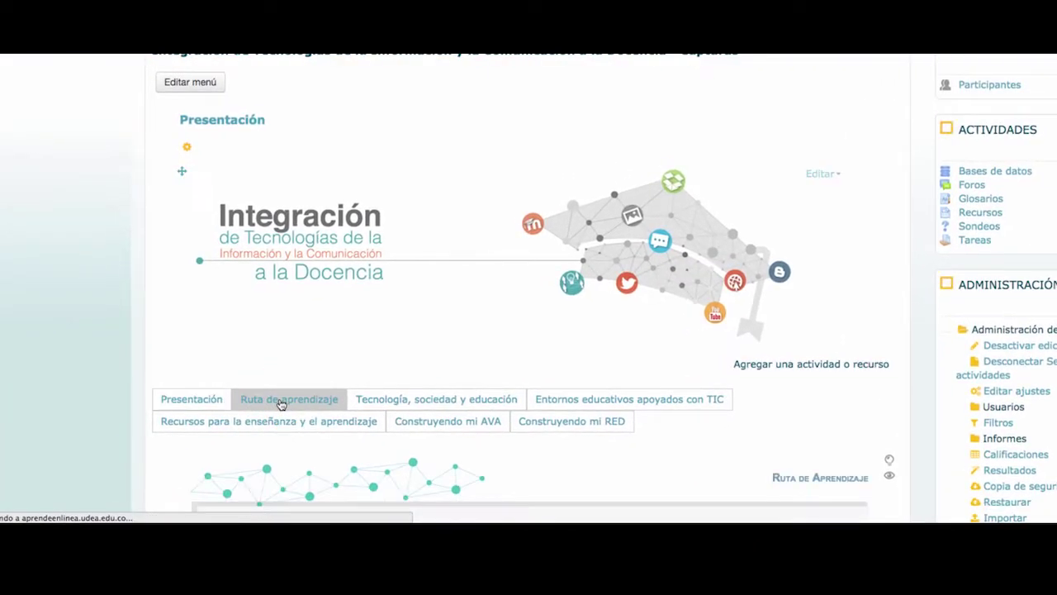
# Add a new Tarea activity at the end of the Ruta de aprendizaje section.
pyautogui.scroll(-2, 280, 404)
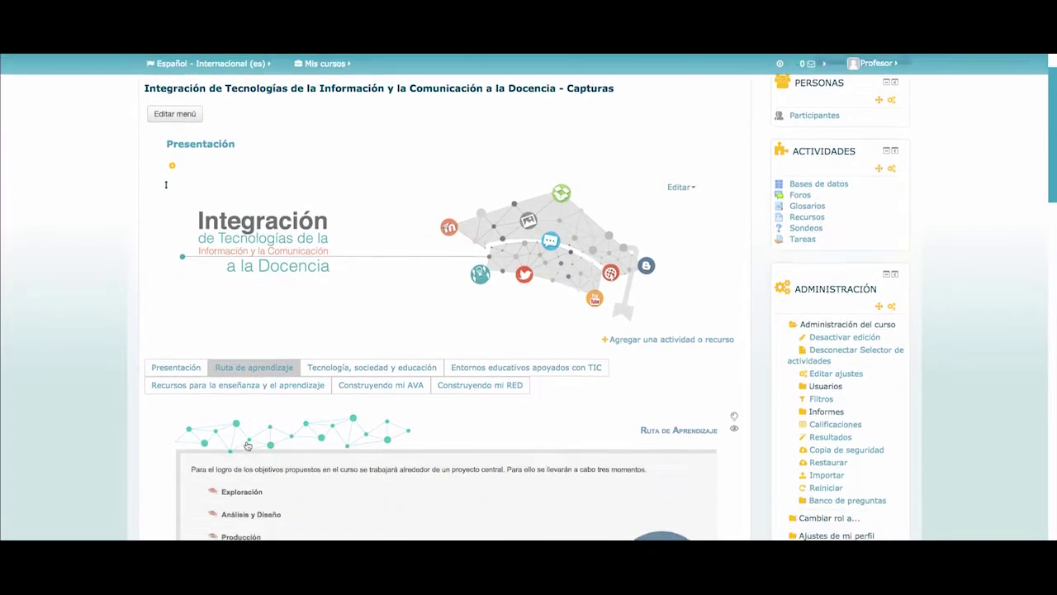
pyautogui.scroll(-5, 247, 445)
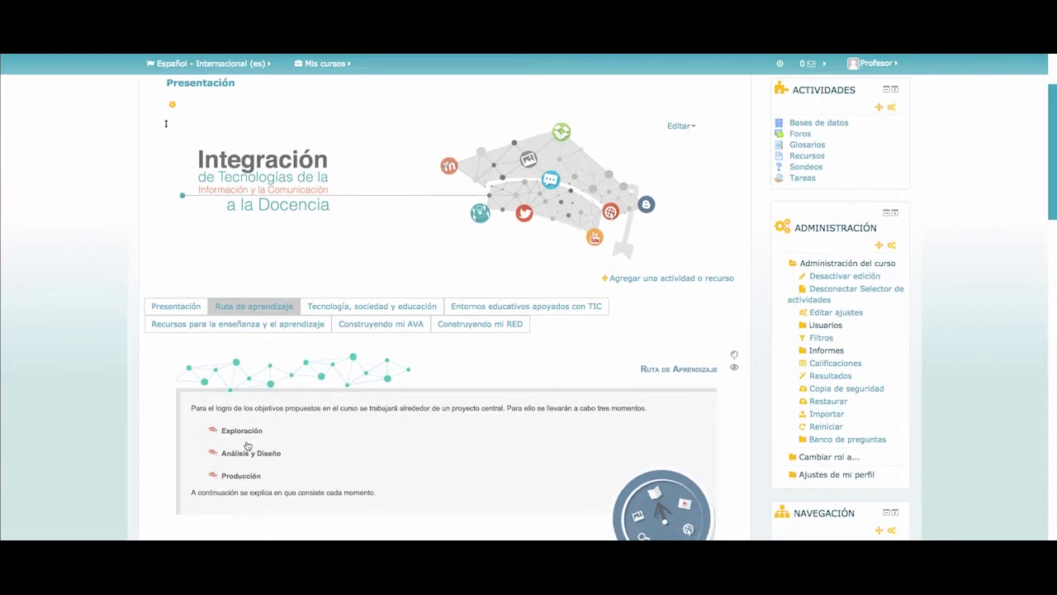
pyautogui.scroll(-5, 247, 445)
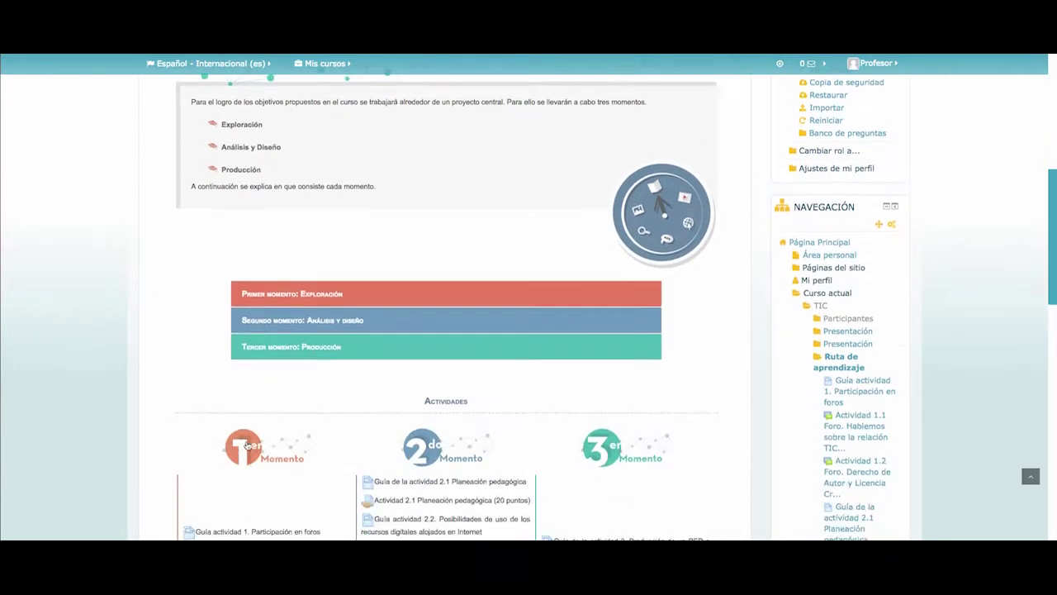
pyautogui.scroll(-5, 247, 445)
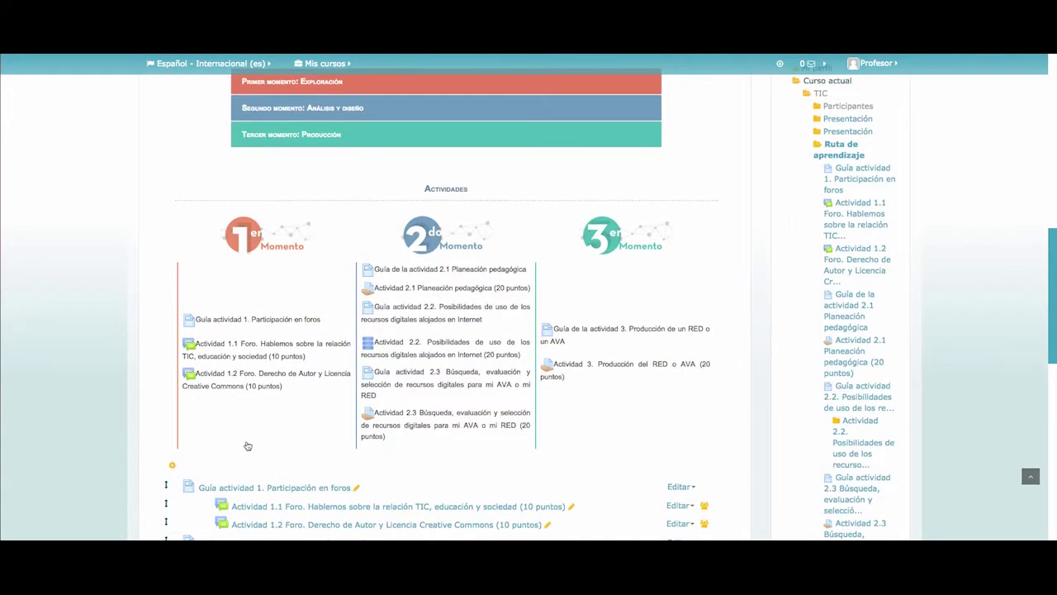
pyautogui.scroll(-3, 247, 445)
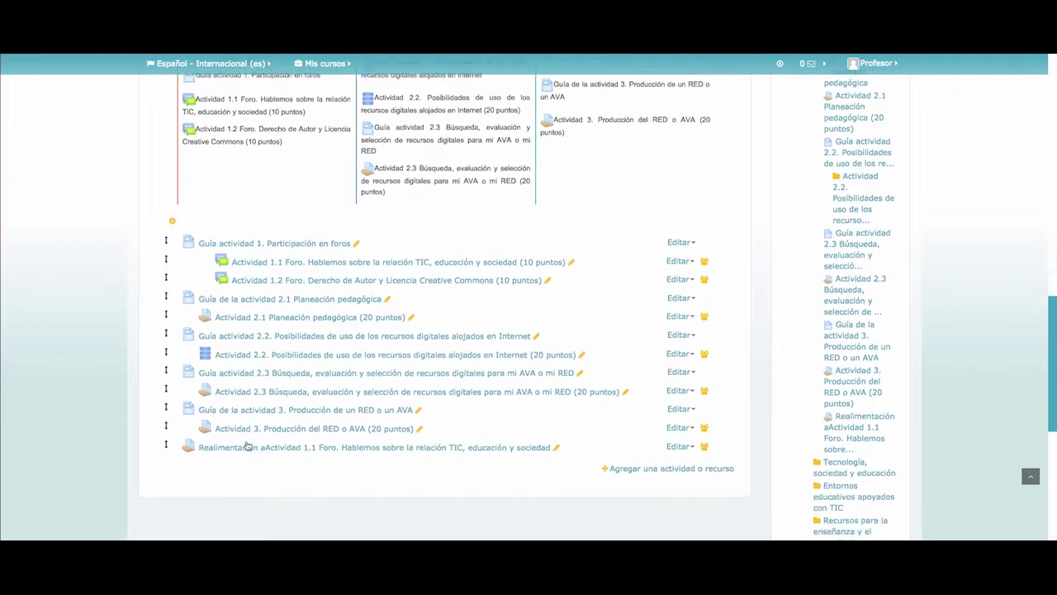
pyautogui.click(647, 418)
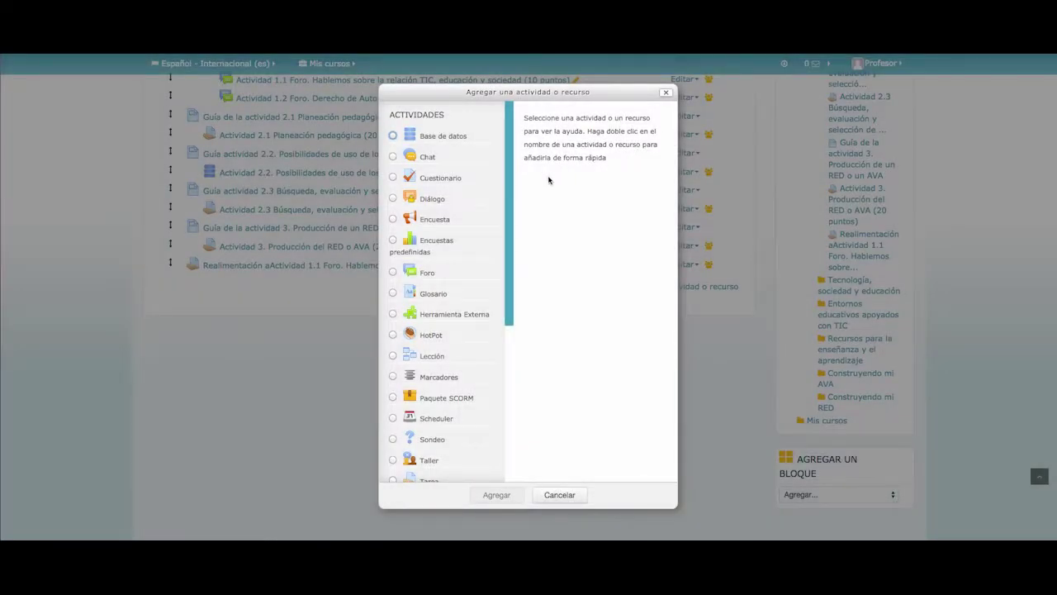
pyautogui.scroll(-2, 488, 219)
pyautogui.scroll(-3, 488, 219)
pyautogui.scroll(-5, 488, 219)
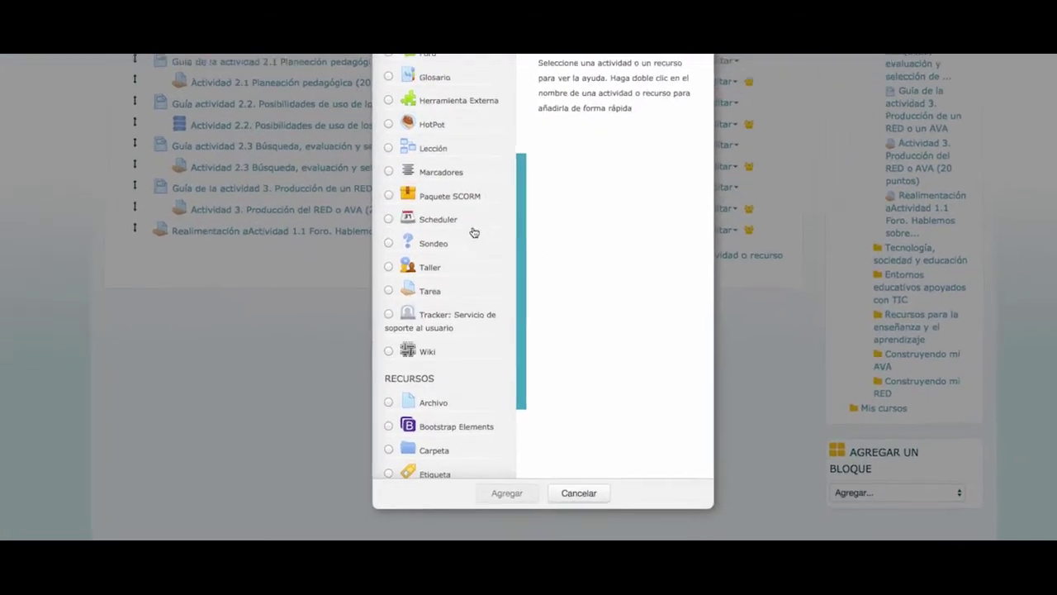
pyautogui.click(429, 291)
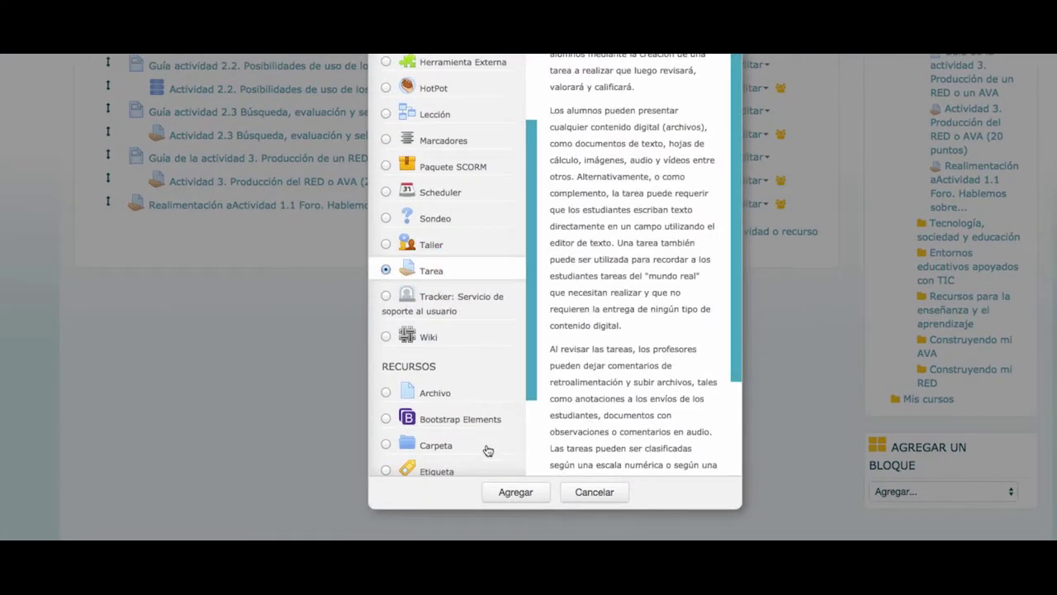
pyautogui.click(507, 490)
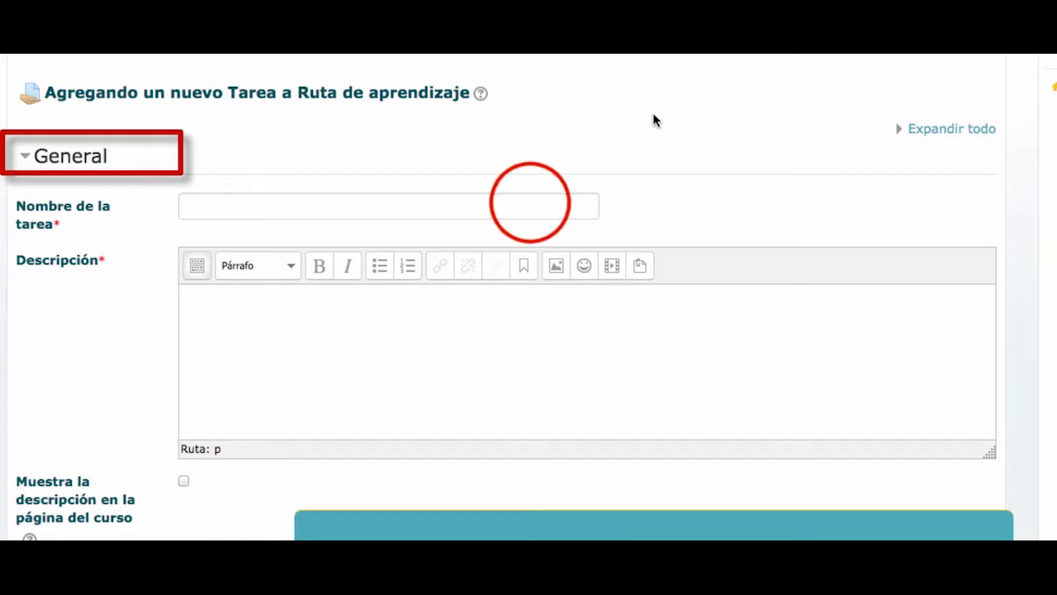
# Name the assignment "Actividad 2.2 Búsqueda, evaluación y selección de recursos digitales para mi AVA o mi RED".
pyautogui.click(532, 203)
pyautogui.write('Actividad ')
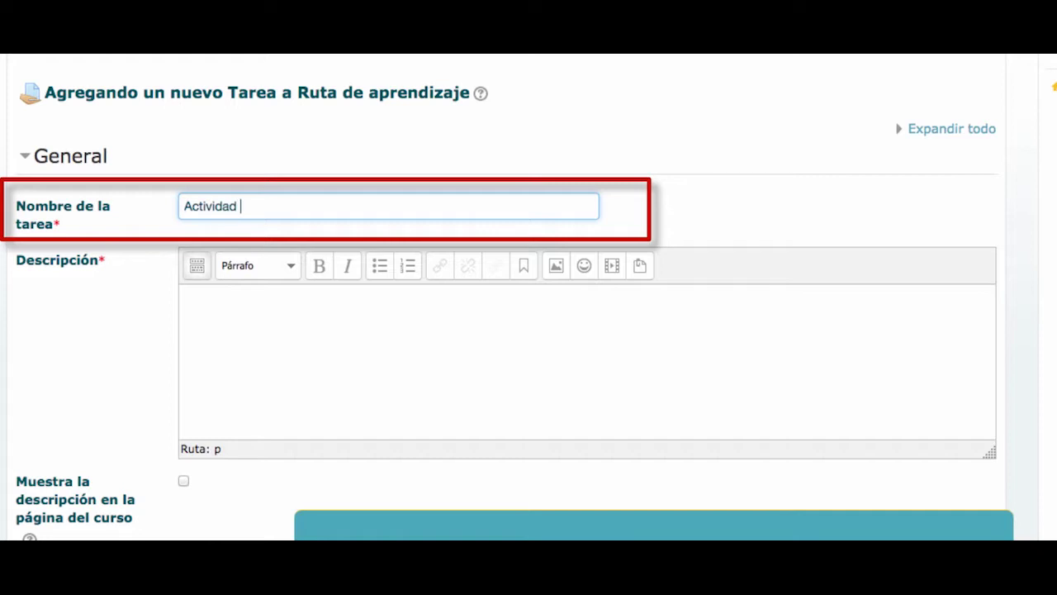
pyautogui.write('2.2 Búsqueda, evaluación y selecci')
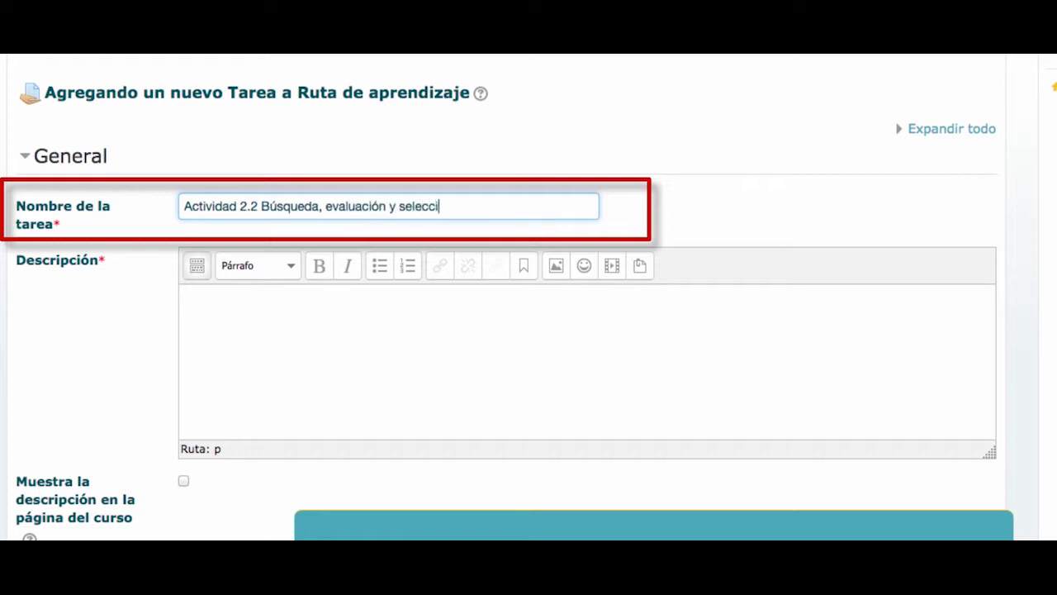
pyautogui.write('ón de recursos')
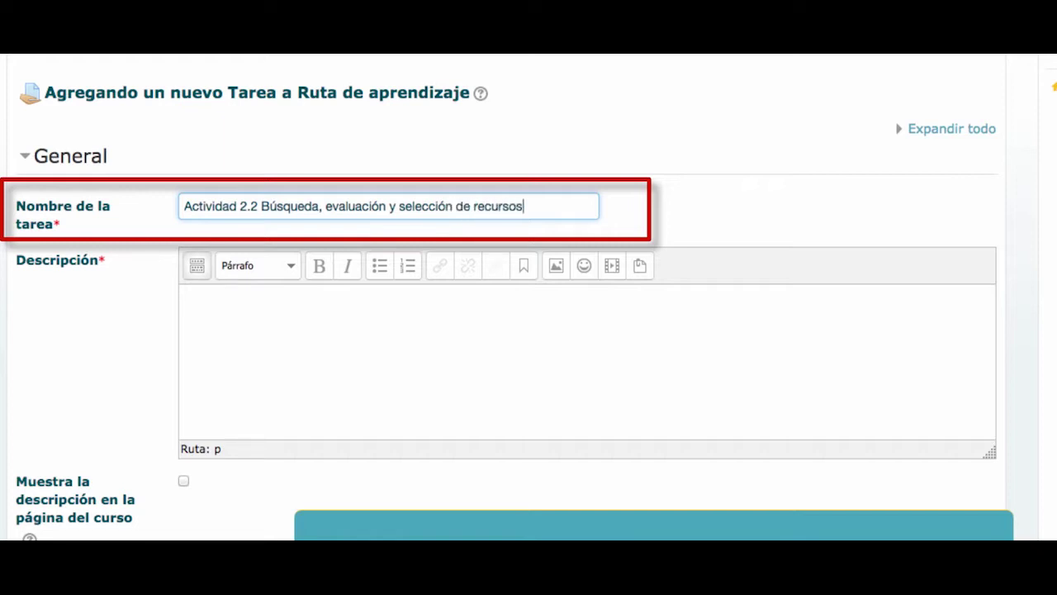
pyautogui.write(' digitales para mi AVA o mi ')
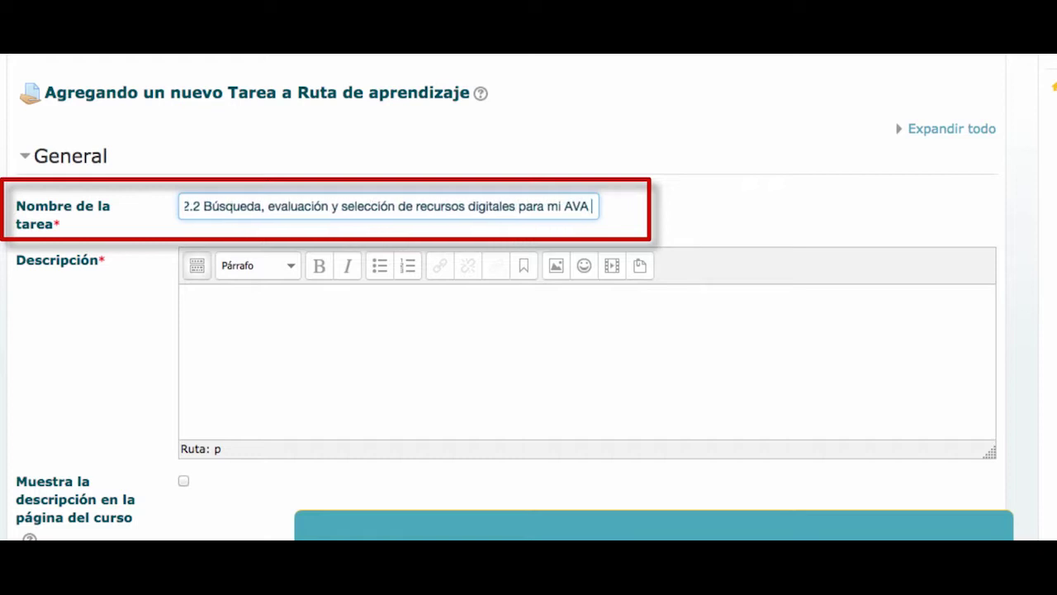
pyautogui.write('RED')
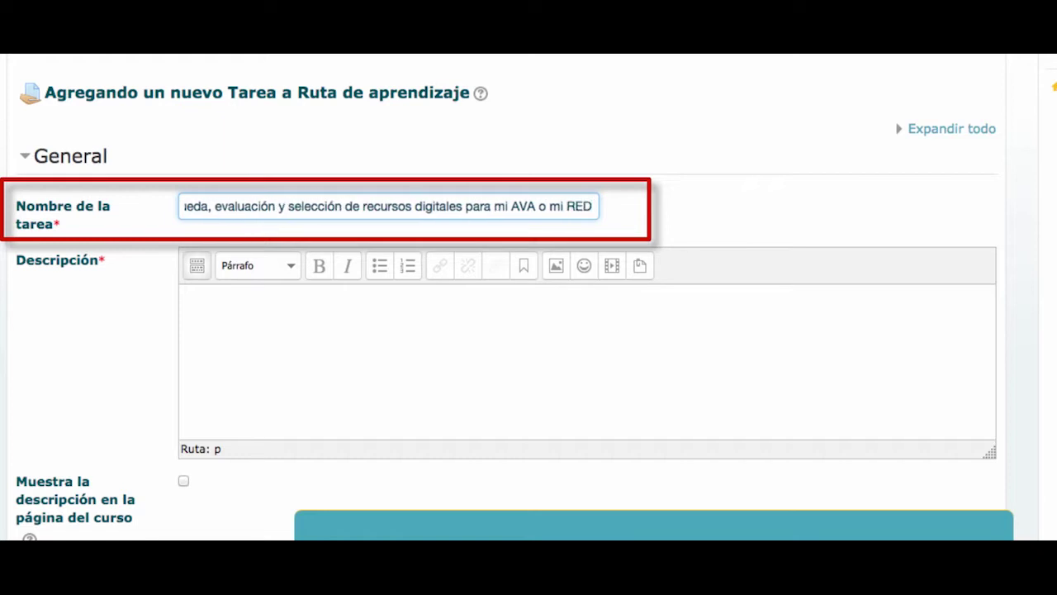
# Write the description: Tipo de Actividad: Evaluativa, Dinámica de Trabajo: Individual, Valor: 20 puntos, Fecha de entrega: 15 de febrero, plus the task instructions.
pyautogui.click(432, 347)
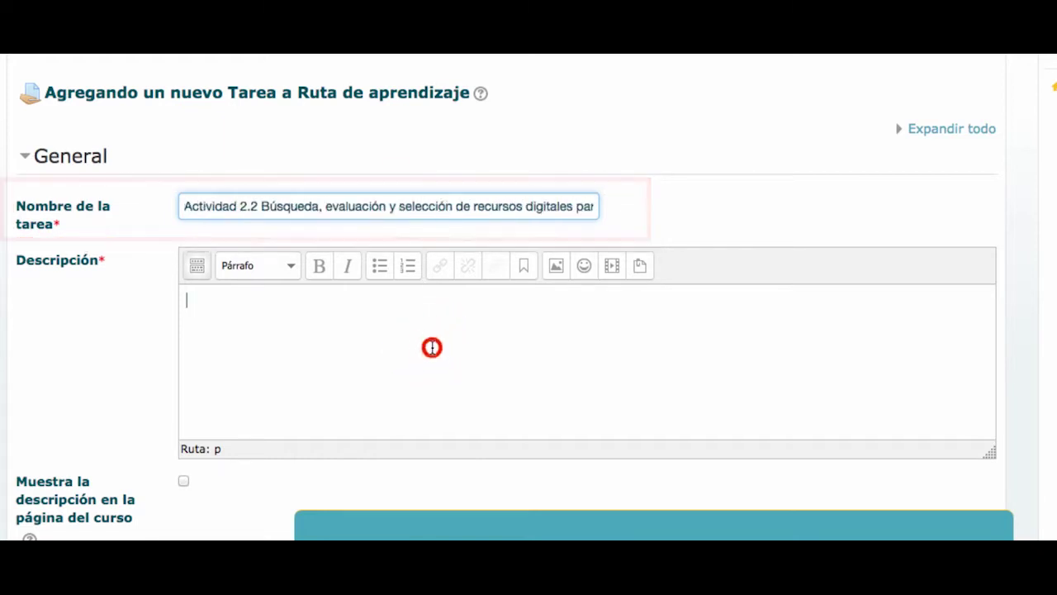
pyautogui.write('Tipo de ')
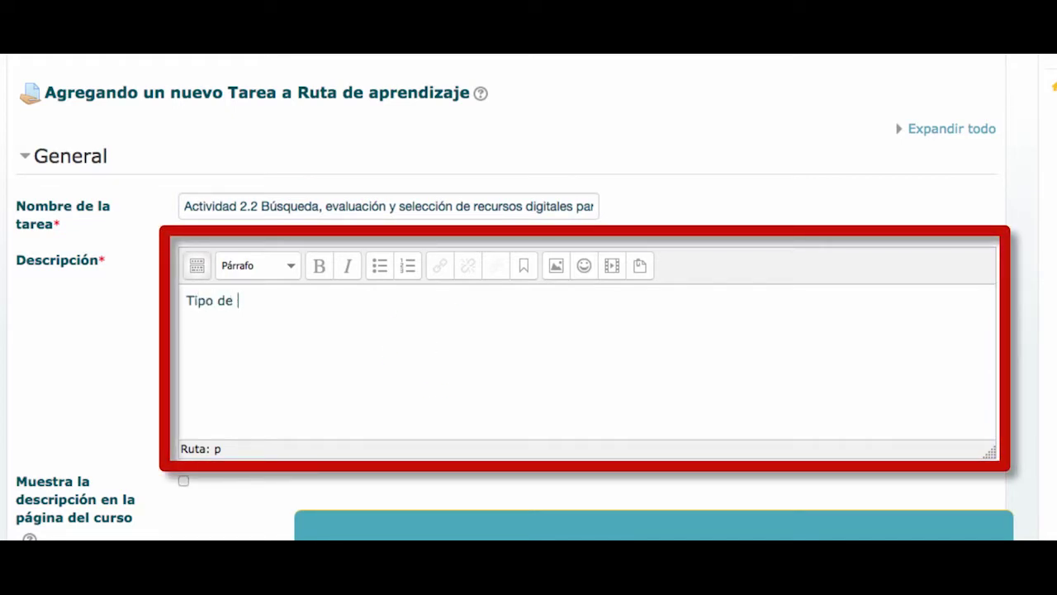
pyautogui.write('Actividad: Evaluativa')
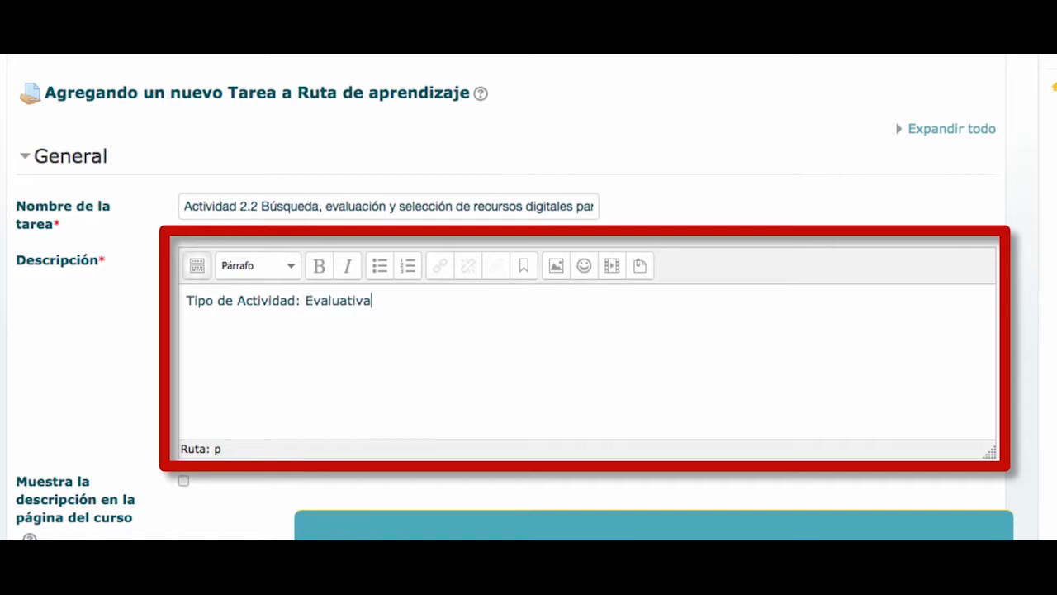
pyautogui.press('Return')
pyautogui.write('Dinámica de Tr')
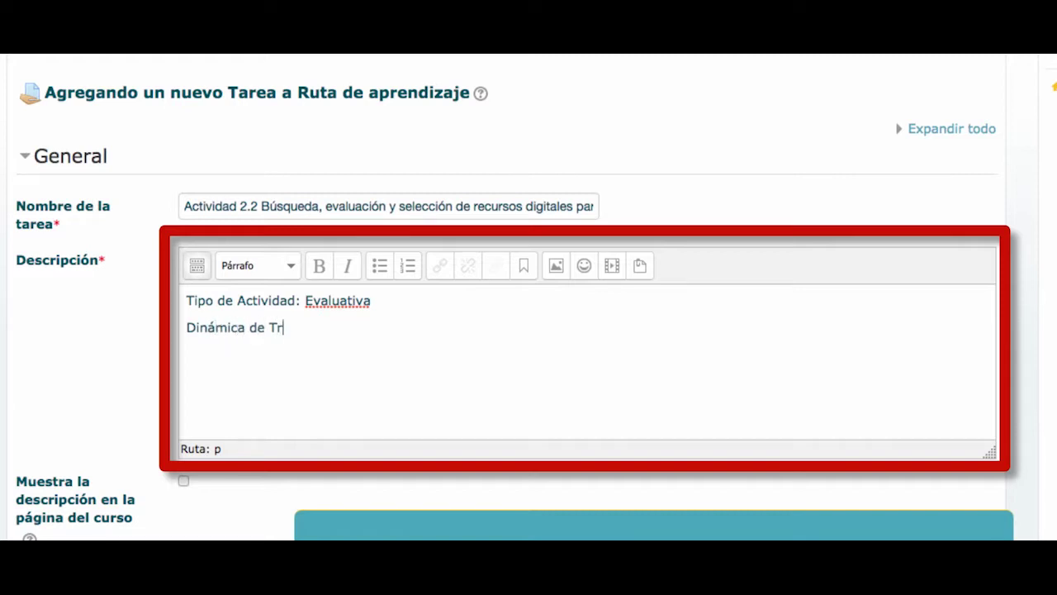
pyautogui.write('abajo: Individual')
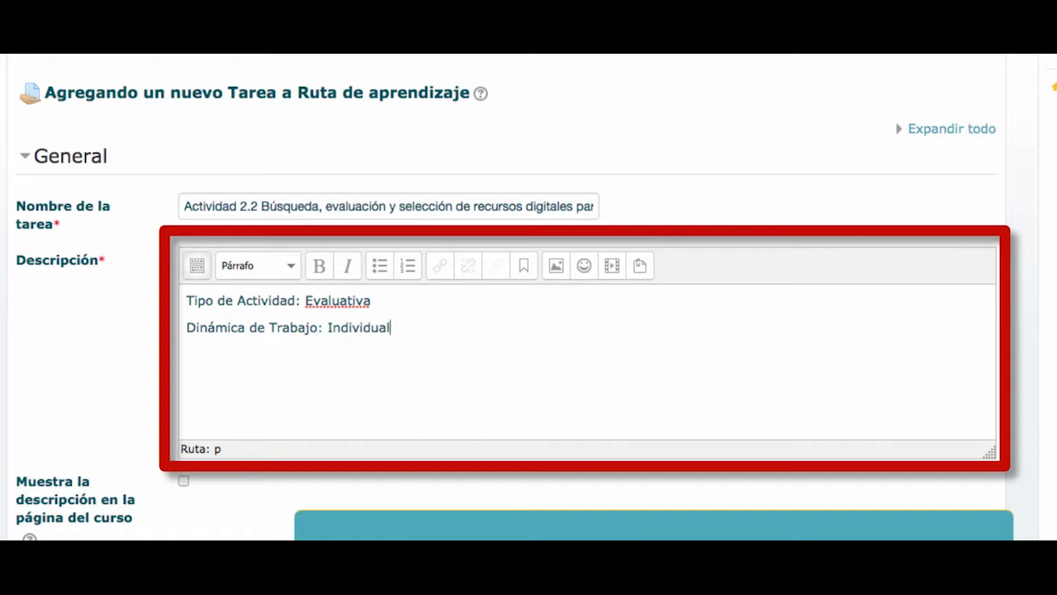
pyautogui.write('Va')
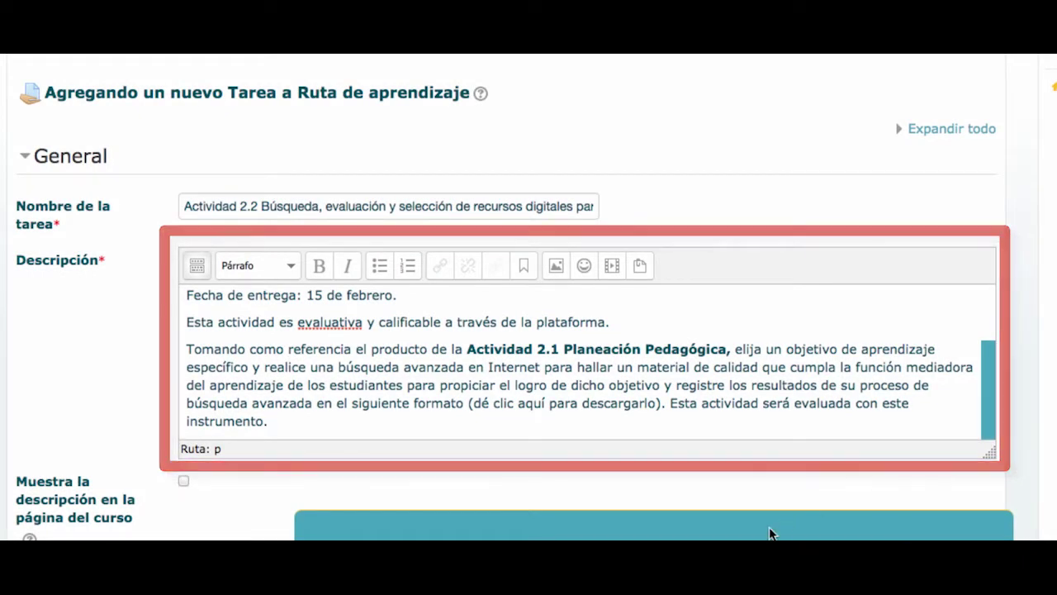
# Set the assignment's Fecha de entrega to 15 February 2016 in the Disponibilidad settings.
pyautogui.scroll(-3, 288, 465)
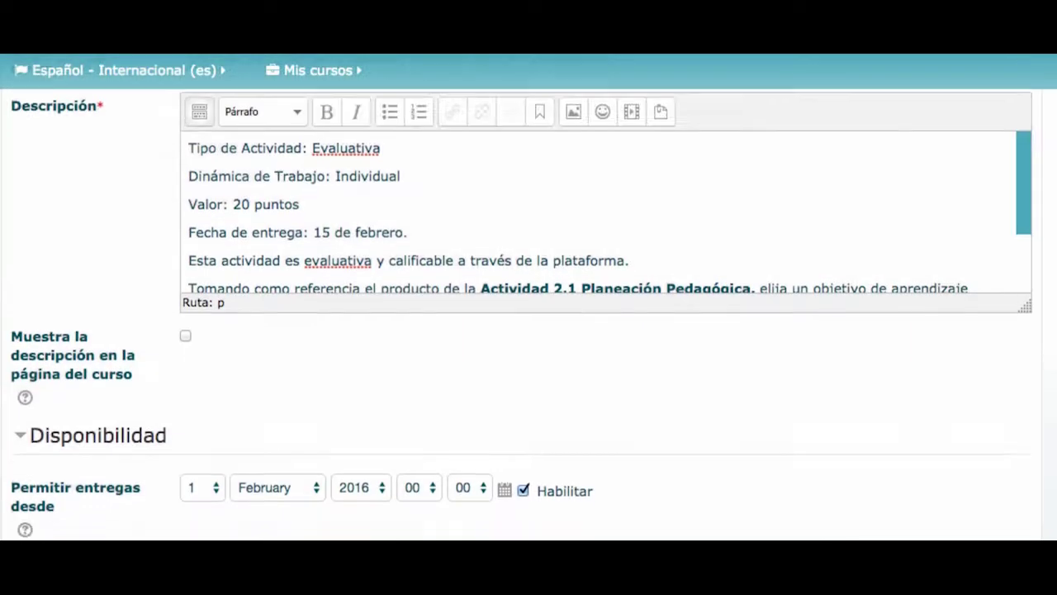
pyautogui.scroll(-5, 528, 298)
pyautogui.scroll(-3, 529, 314)
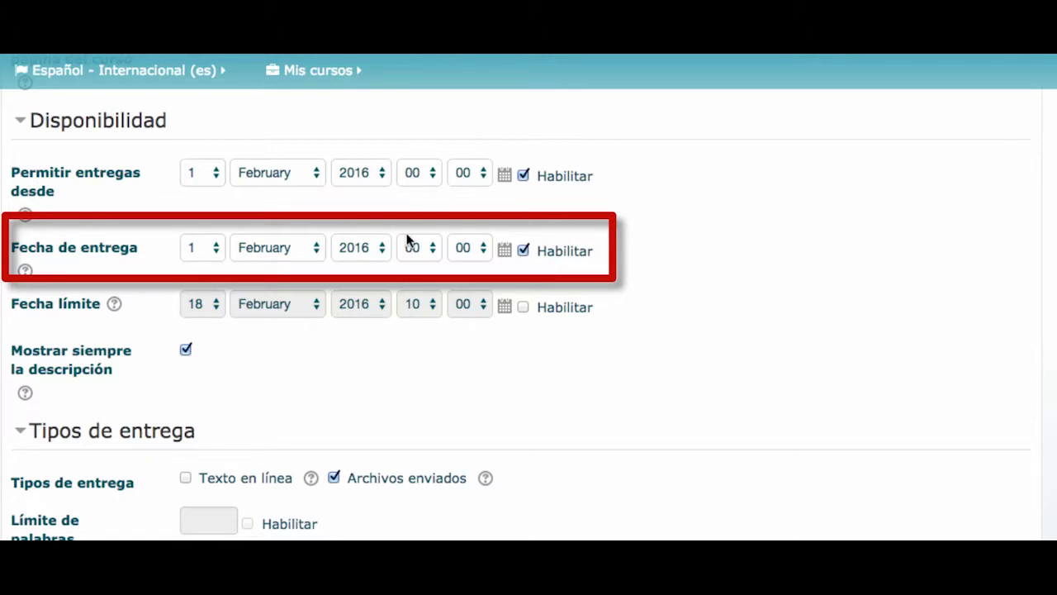
pyautogui.click(220, 250)
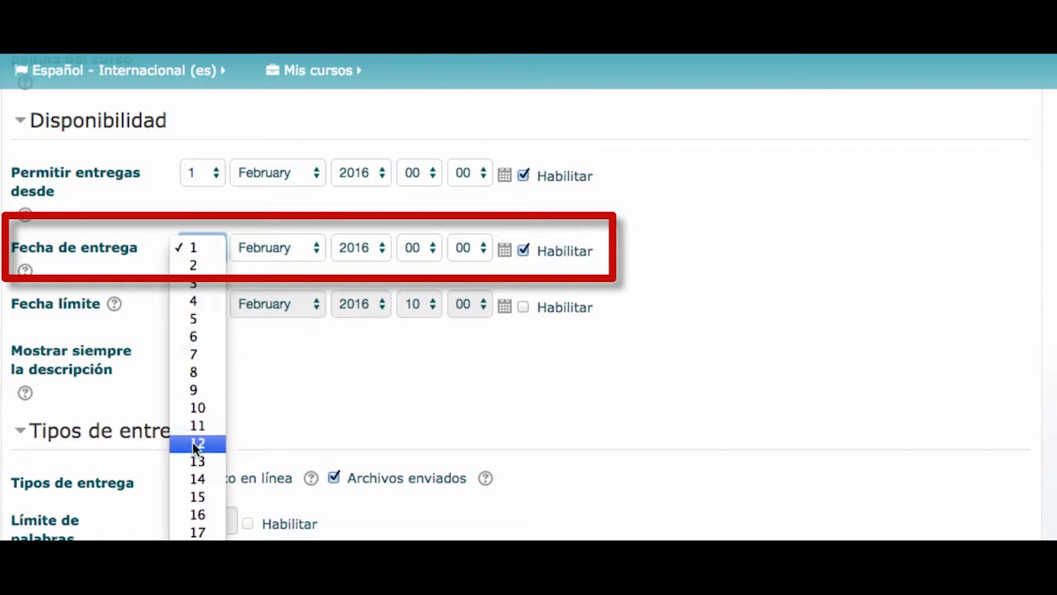
pyautogui.click(195, 494)
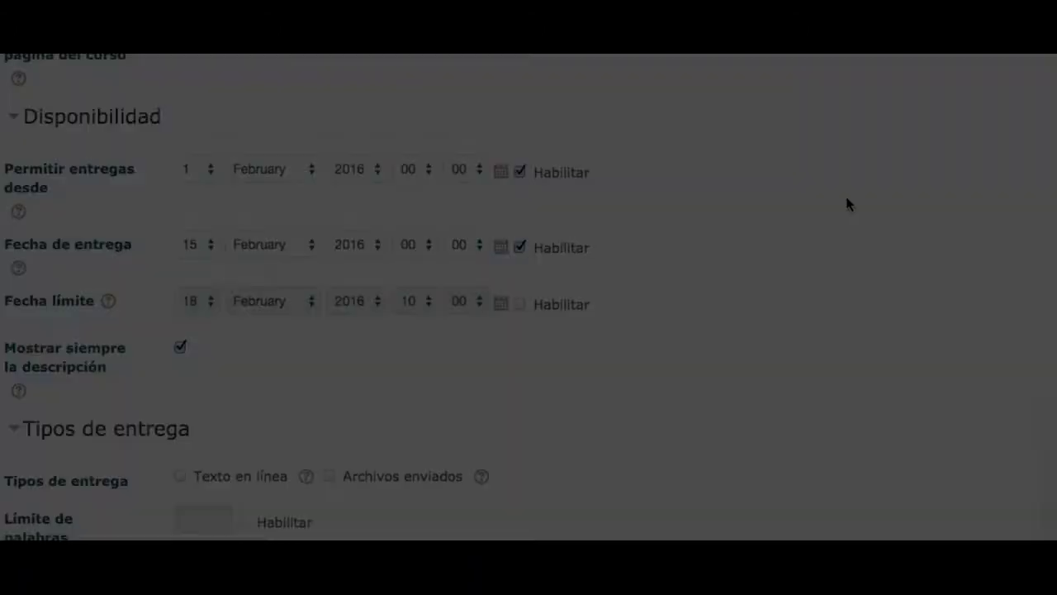
# Allow Archivos enviados as the submission type, with a maximum of 2 uploaded files and a maximum submission size of 50MB.
pyautogui.scroll(-5, 846, 204)
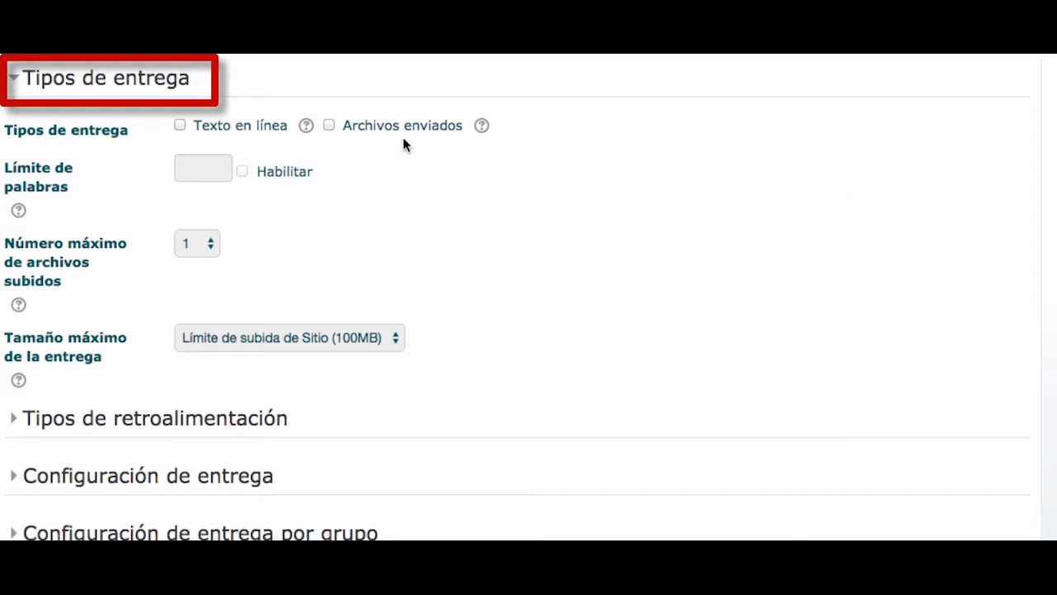
pyautogui.click(330, 126)
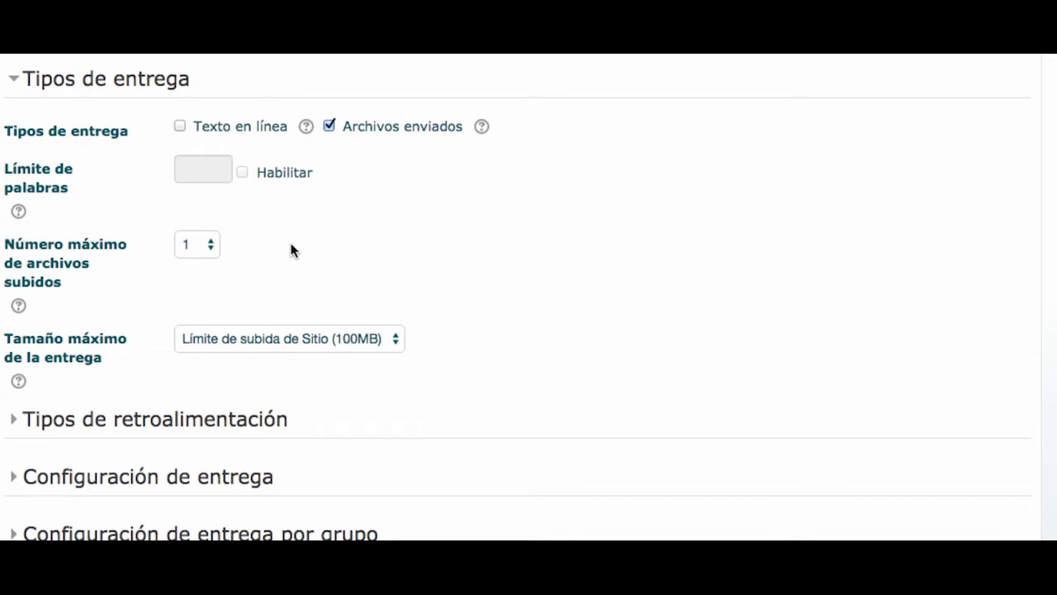
pyautogui.click(213, 244)
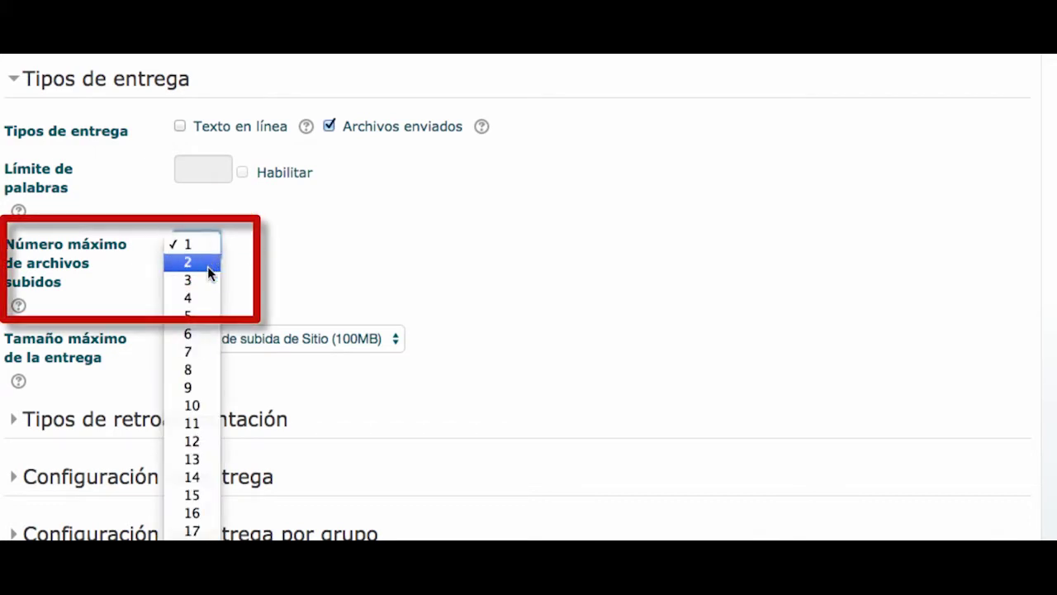
pyautogui.click(208, 266)
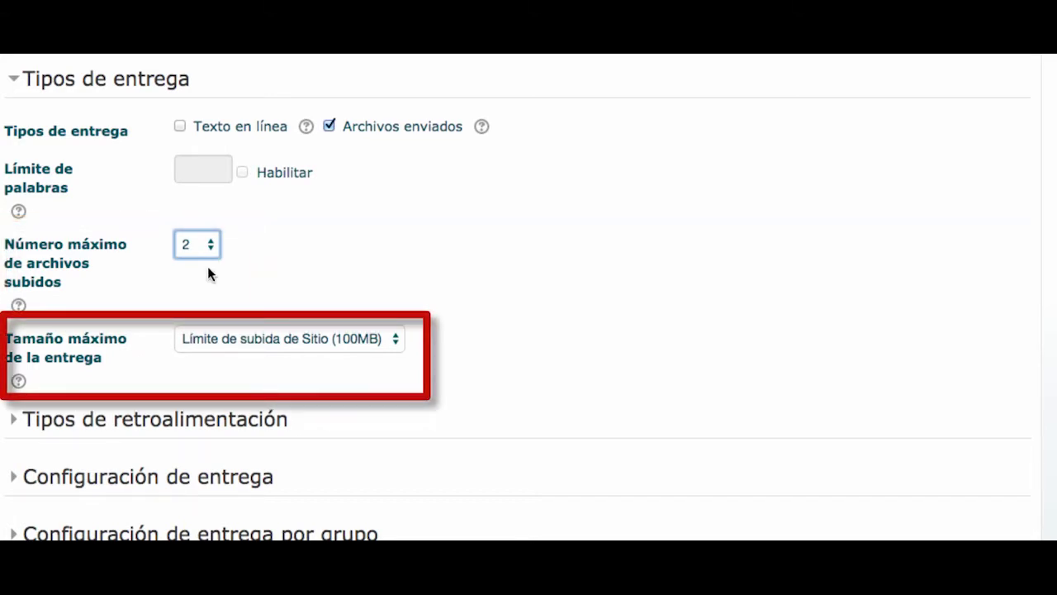
pyautogui.click(396, 341)
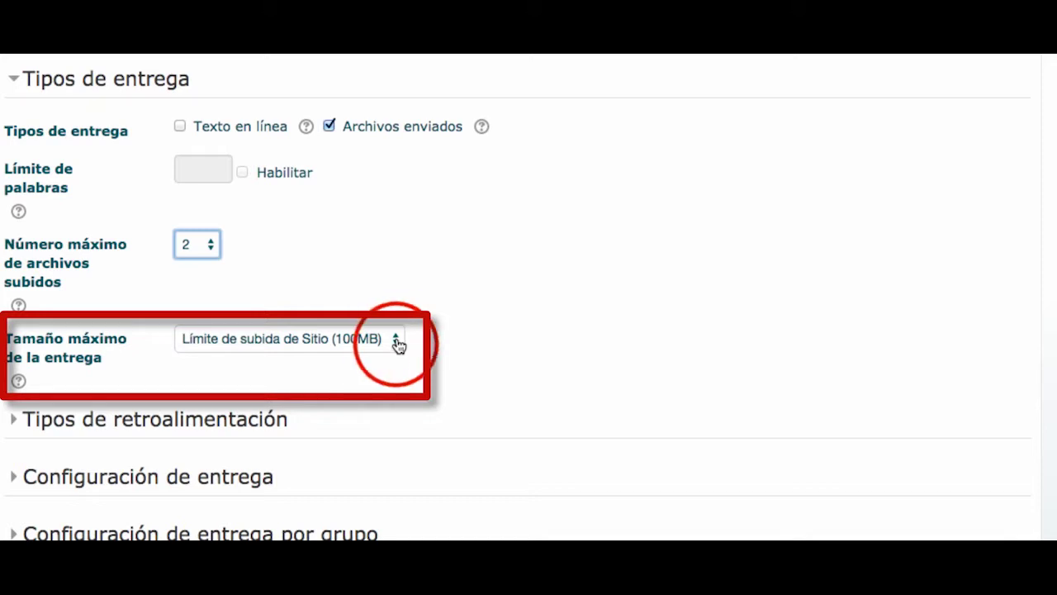
pyautogui.click(397, 341)
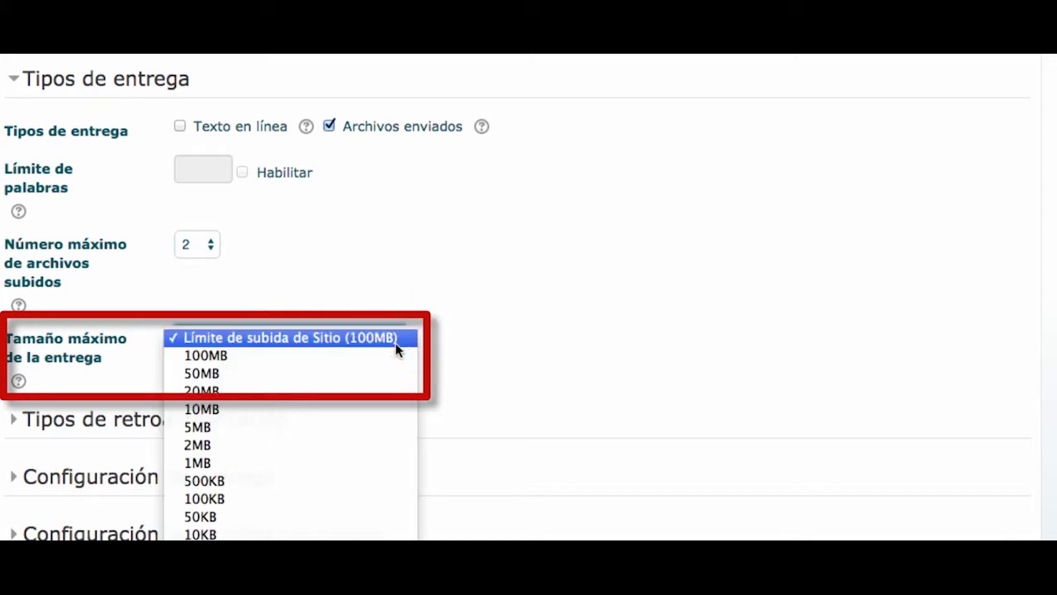
pyautogui.click(391, 373)
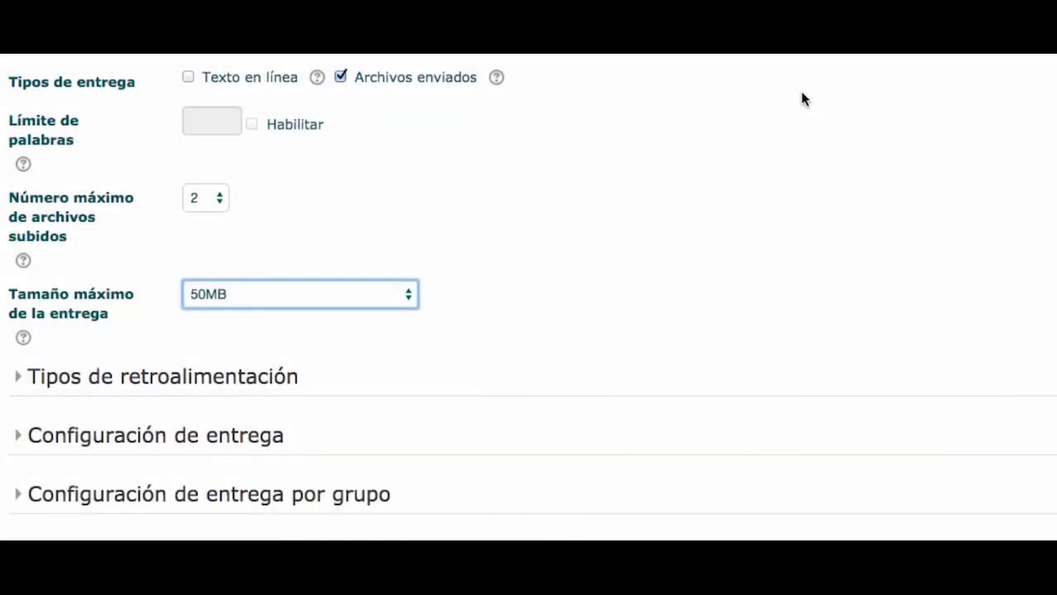
# Enable Comentarios de retroalimentación and Archivos de retroalimentación as the feedback types.
pyautogui.scroll(-2, 800, 87)
pyautogui.scroll(-3, 802, 99)
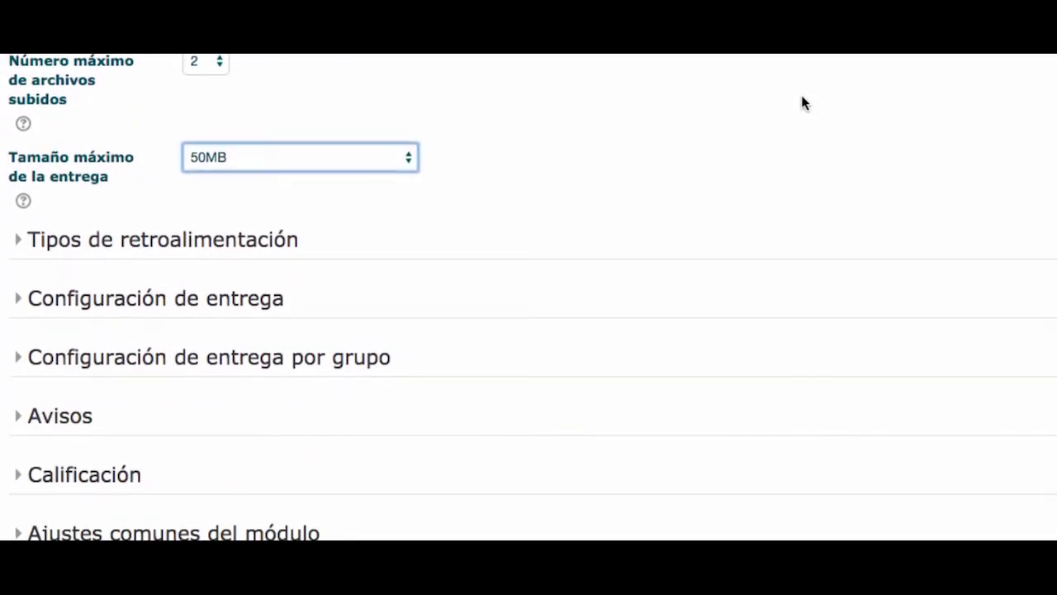
pyautogui.click(285, 238)
pyautogui.scroll(-4, 285, 239)
pyautogui.scroll(-2, 284, 239)
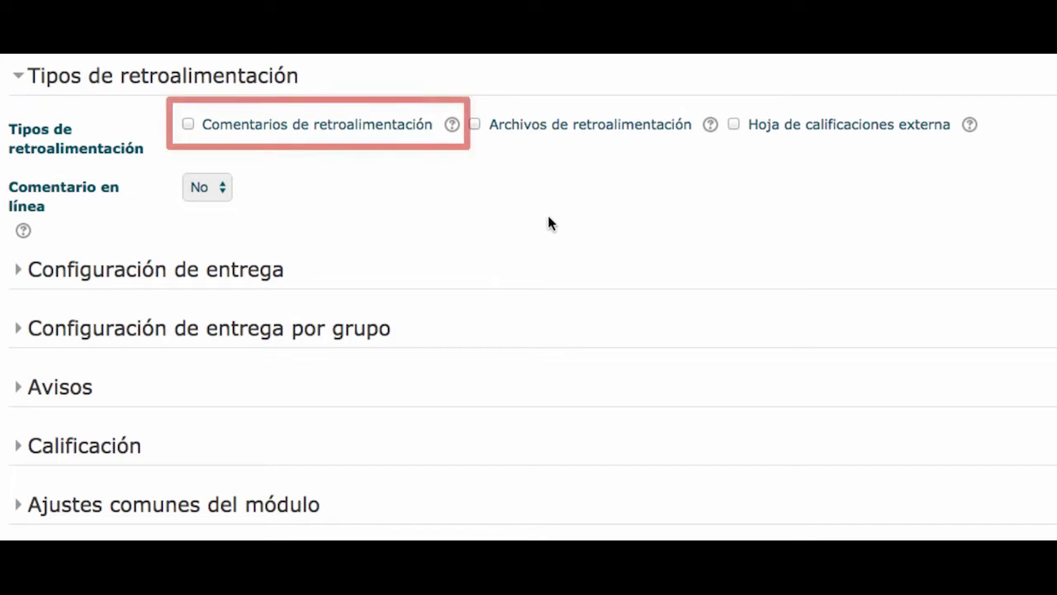
pyautogui.click(217, 123)
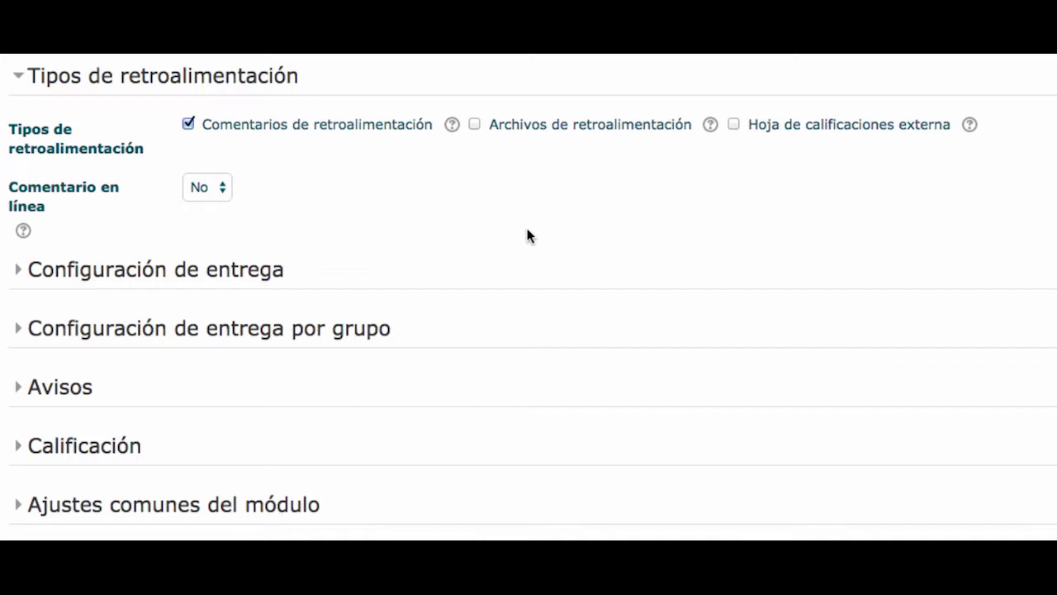
pyautogui.click(531, 127)
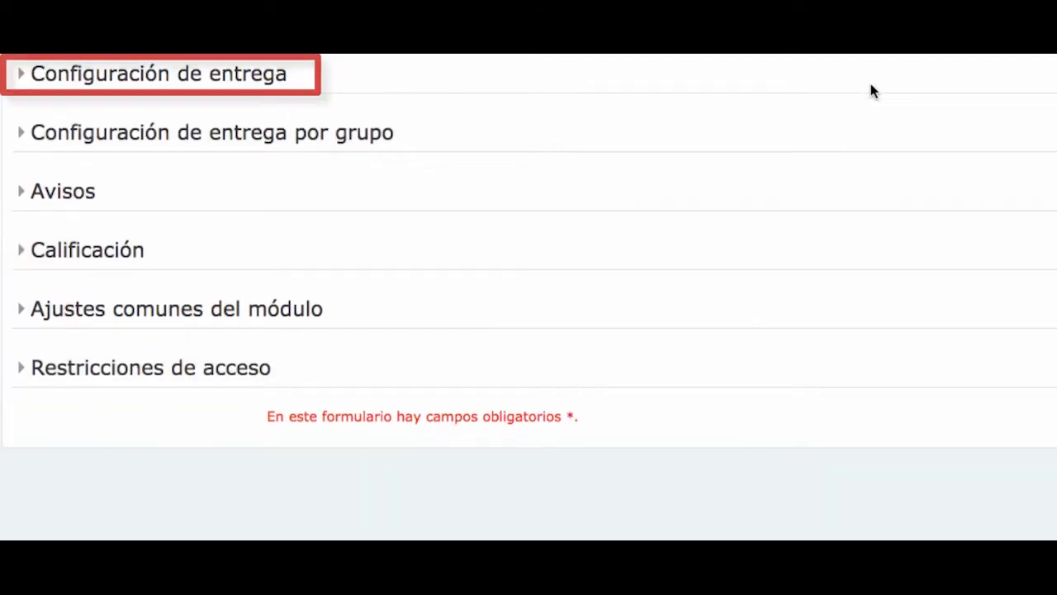
# Set Permitir reapertura to Manual in the Configuración de entrega settings.
pyautogui.click(227, 74)
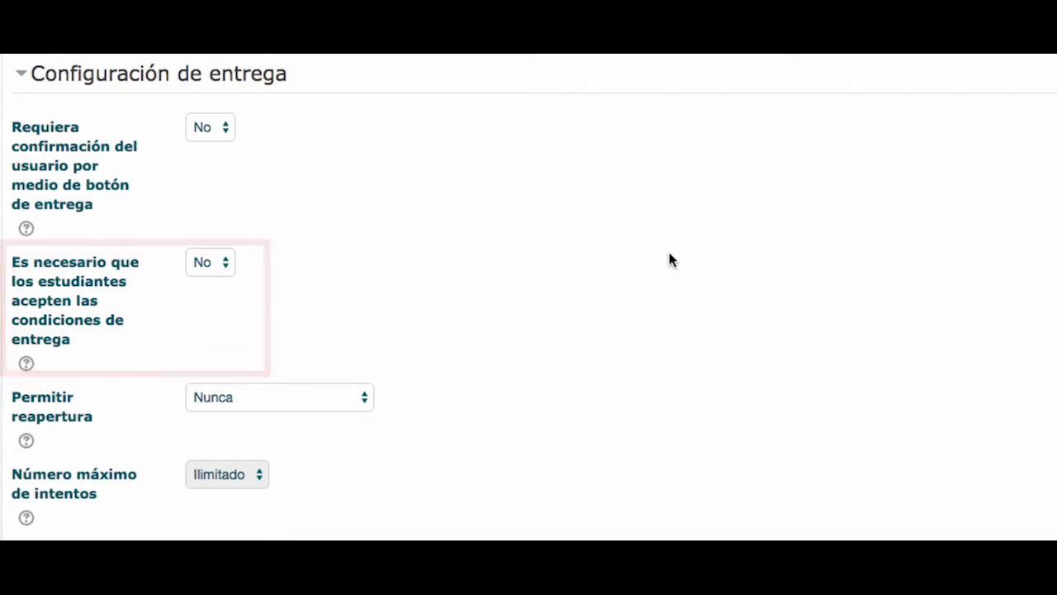
pyautogui.click(352, 397)
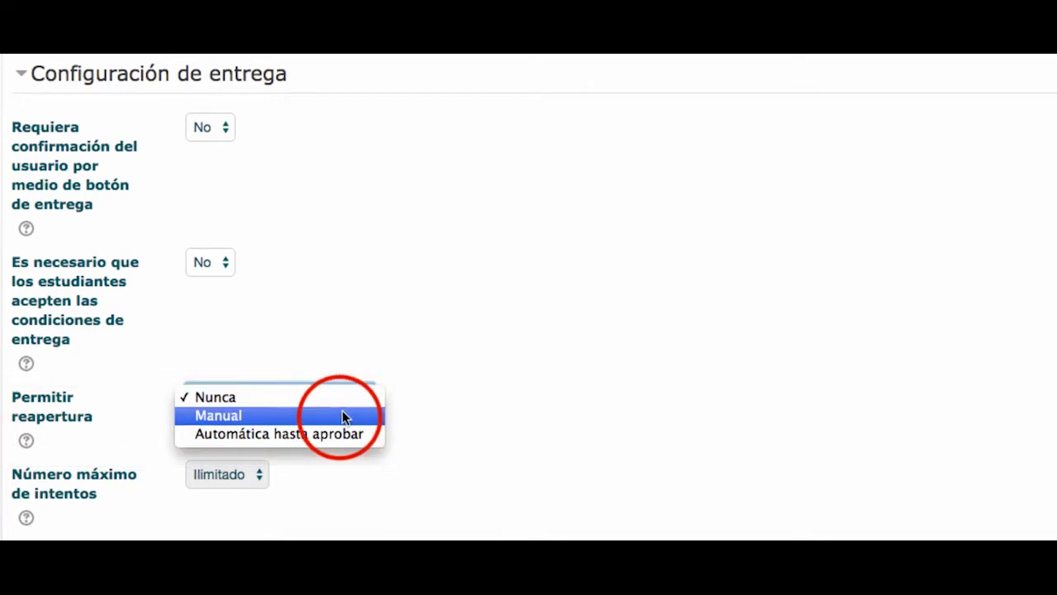
pyautogui.click(340, 416)
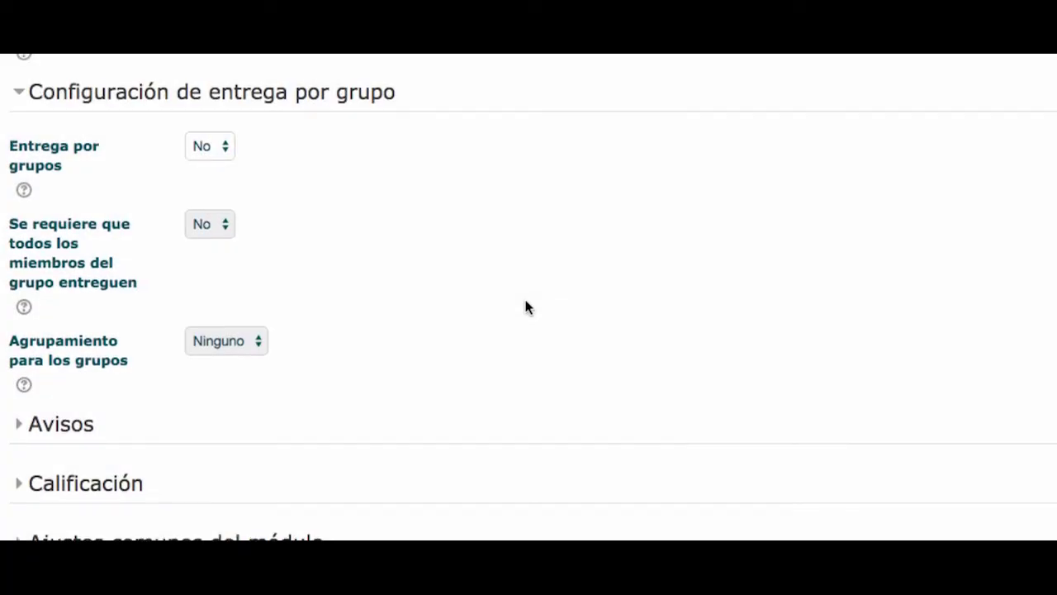
# Set the grade type to Escala and choose the scale Numérica 0-5 con un decimal in the Calificación settings.
pyautogui.scroll(-1, 525, 301)
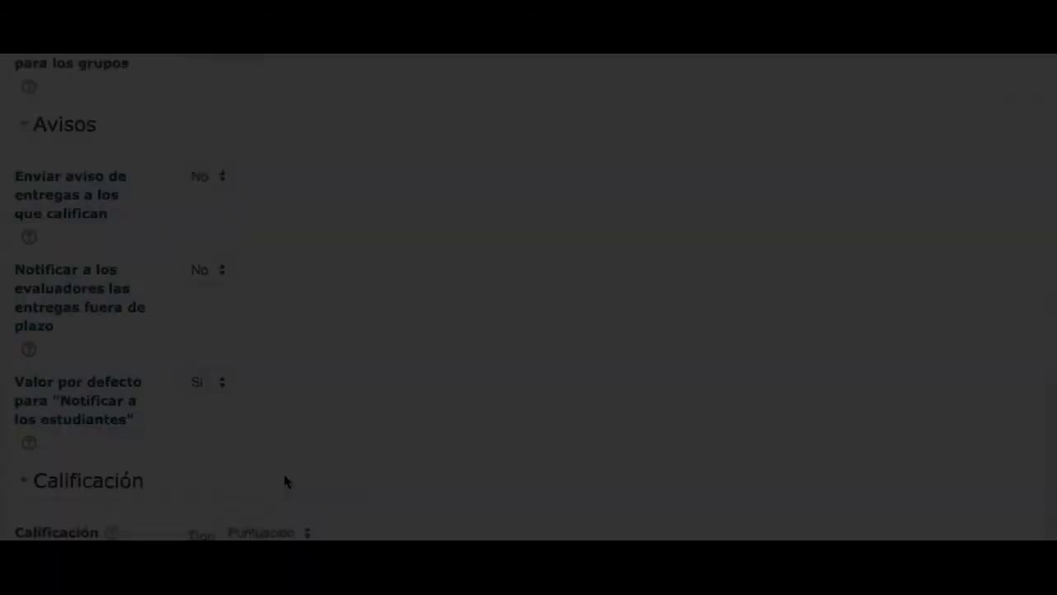
pyautogui.scroll(-3, 284, 476)
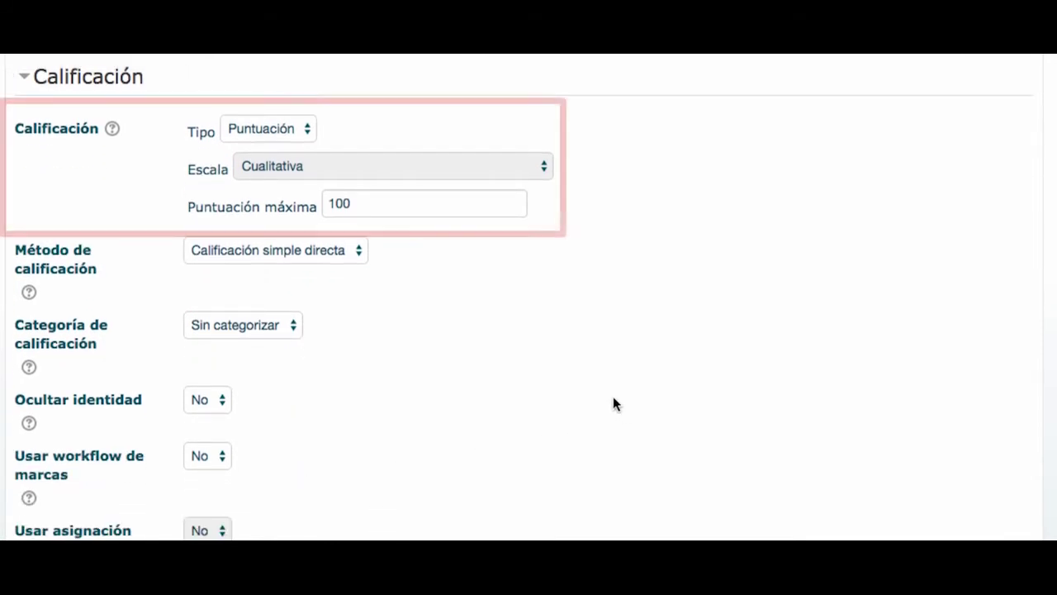
pyautogui.click(308, 131)
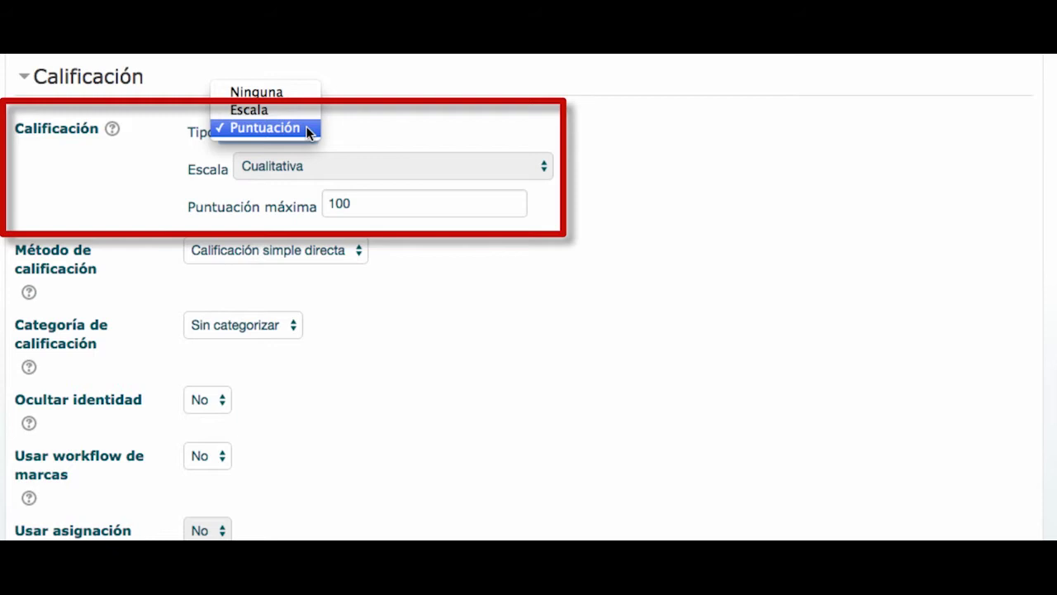
pyautogui.click(291, 110)
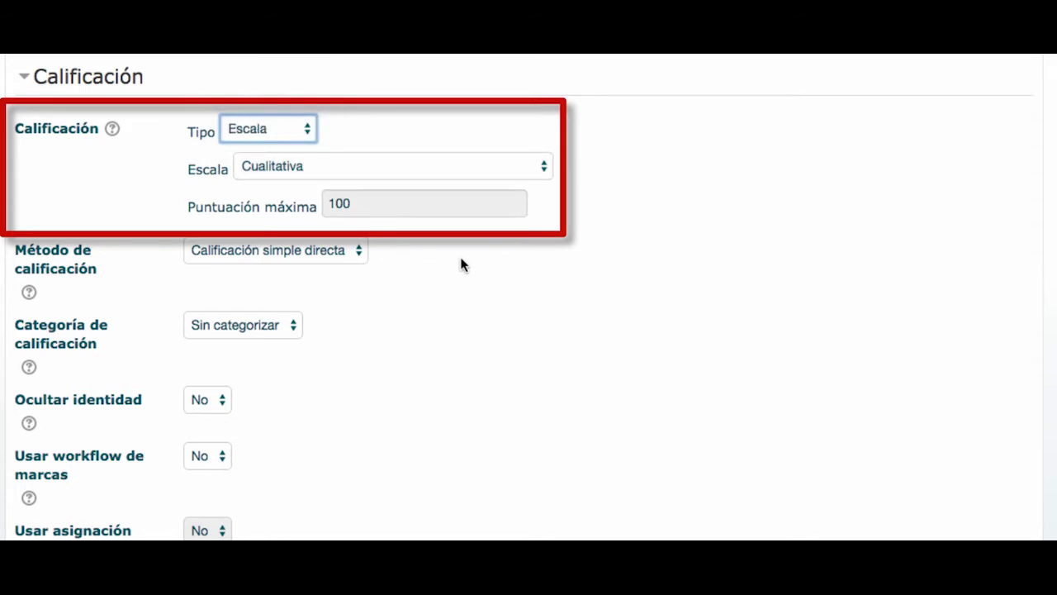
pyautogui.click(548, 166)
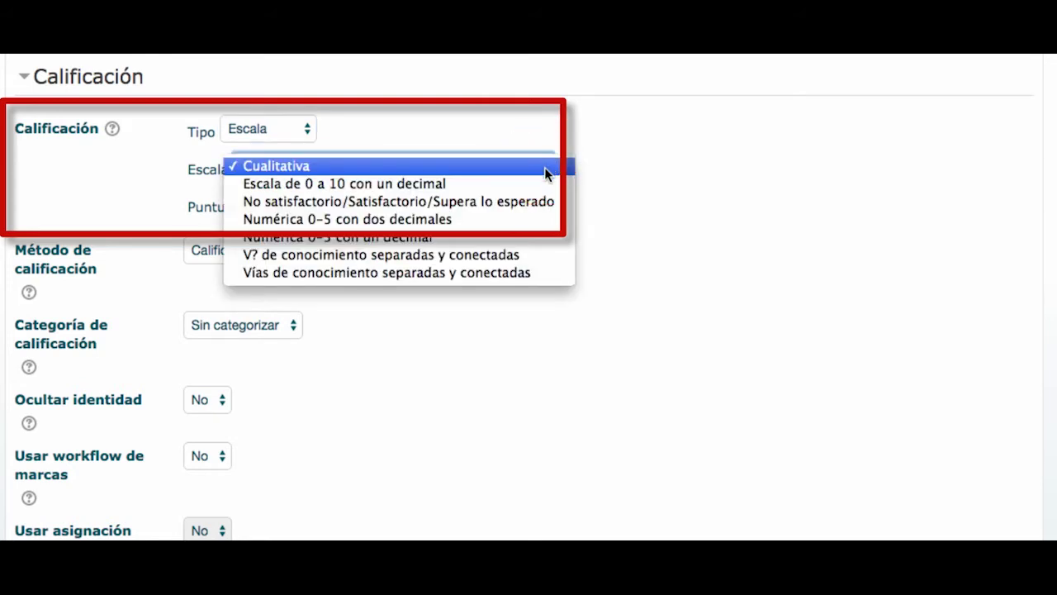
pyautogui.click(519, 237)
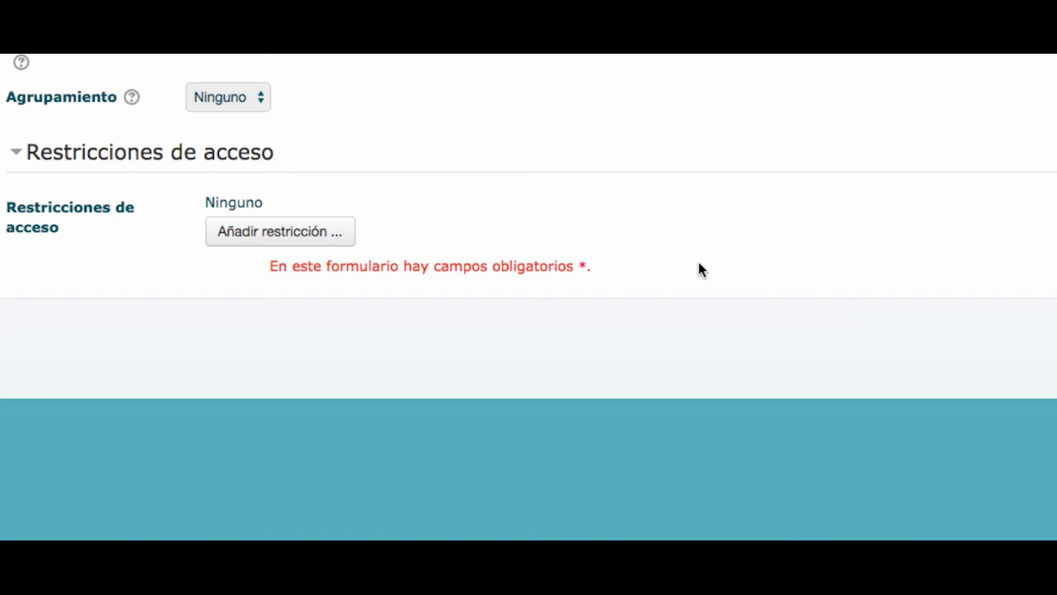
# Try adding a Fecha restriction under the assignment's Restricciones de acceso.
pyautogui.click(325, 233)
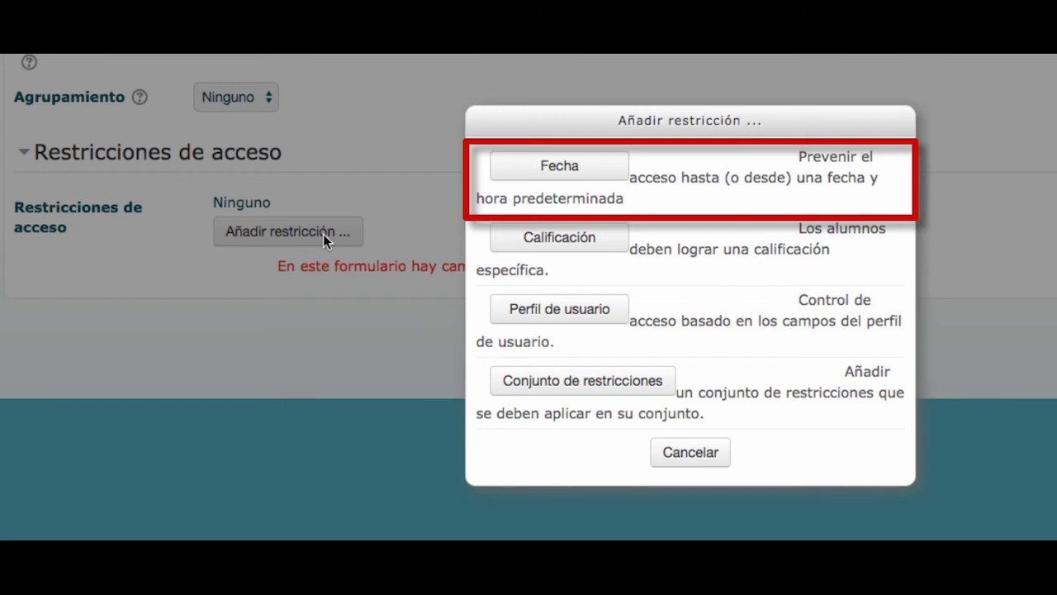
pyautogui.click(521, 176)
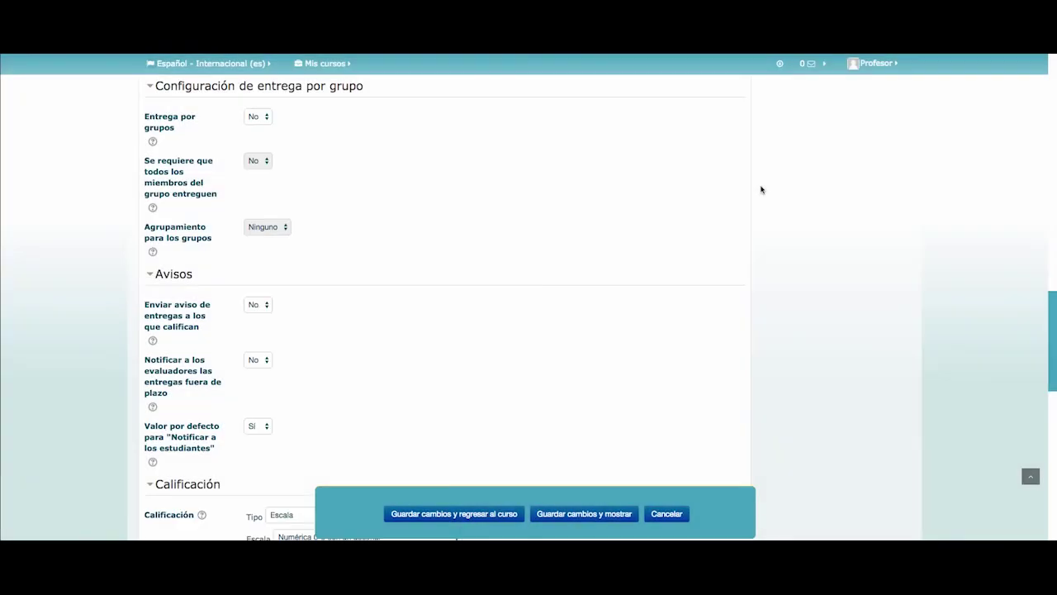
# Save the assignment, return to the course, and go to the activities list in Ruta de aprendizaje.
pyautogui.scroll(-10, 762, 190)
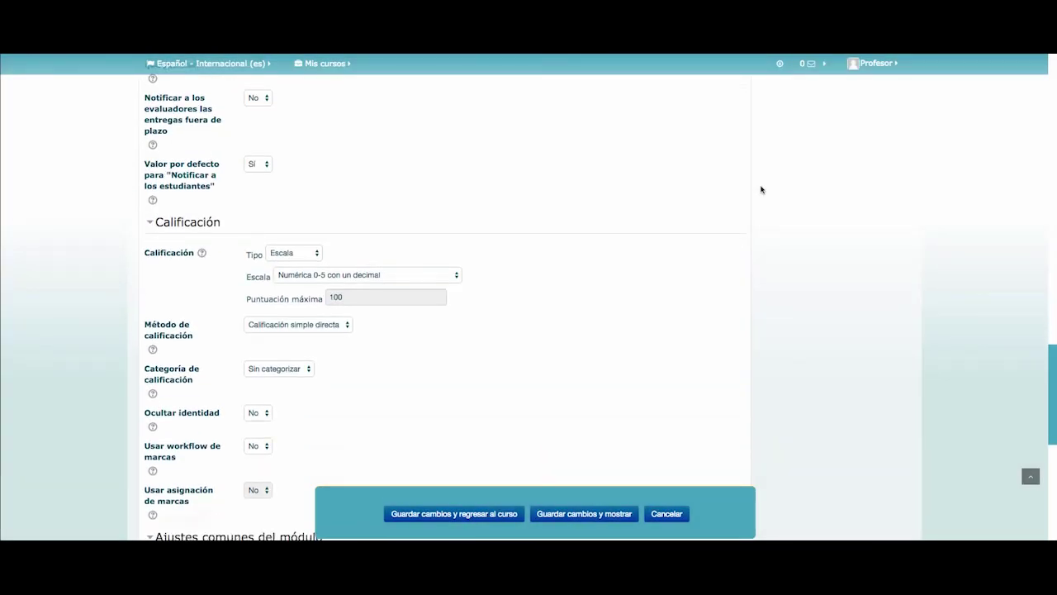
pyautogui.scroll(-4, 762, 190)
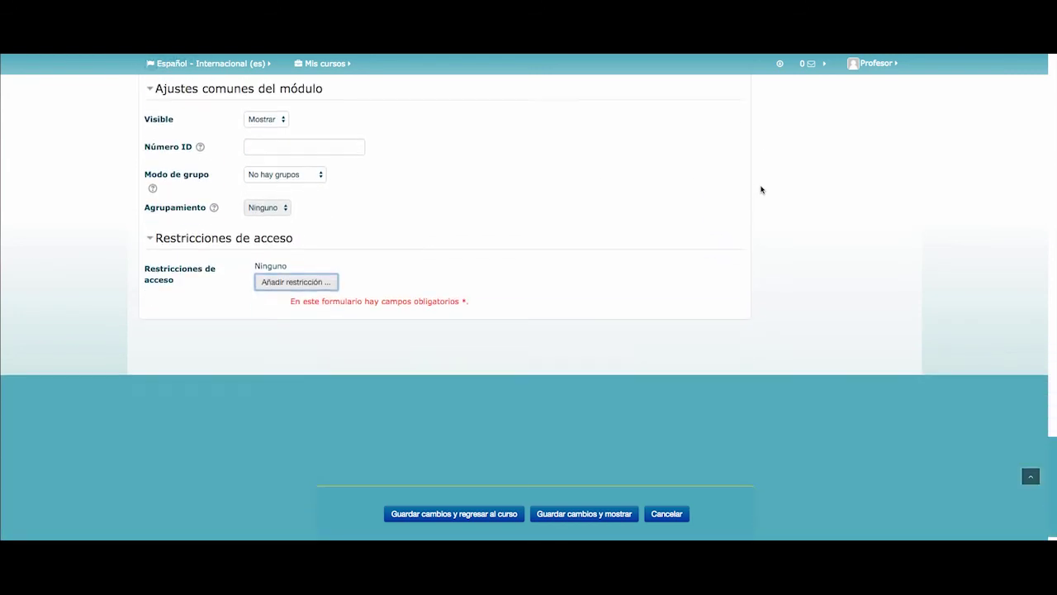
pyautogui.click(400, 519)
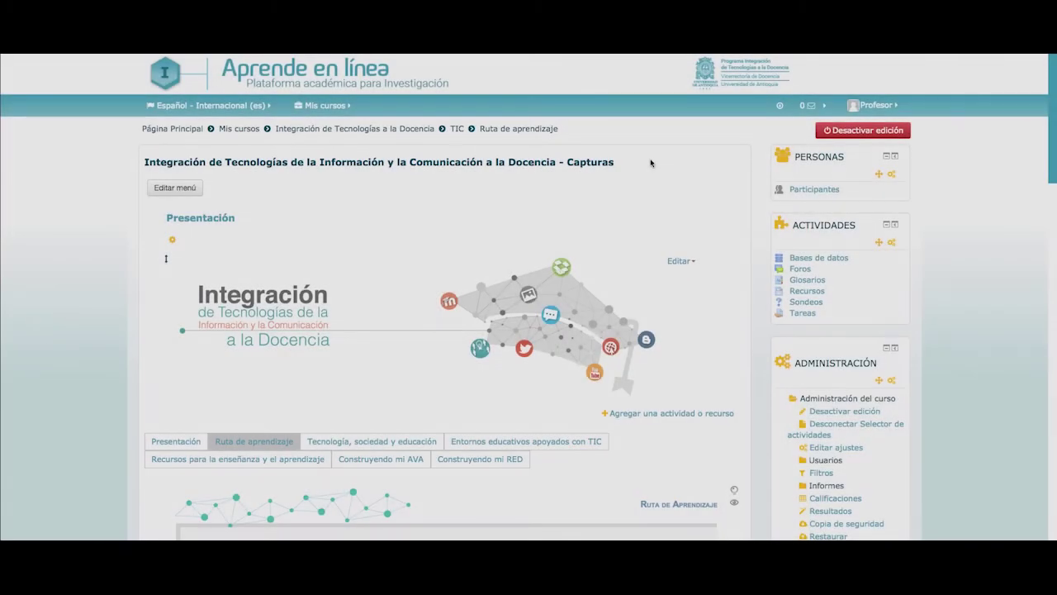
pyautogui.scroll(-2, 651, 163)
pyautogui.scroll(-10, 651, 162)
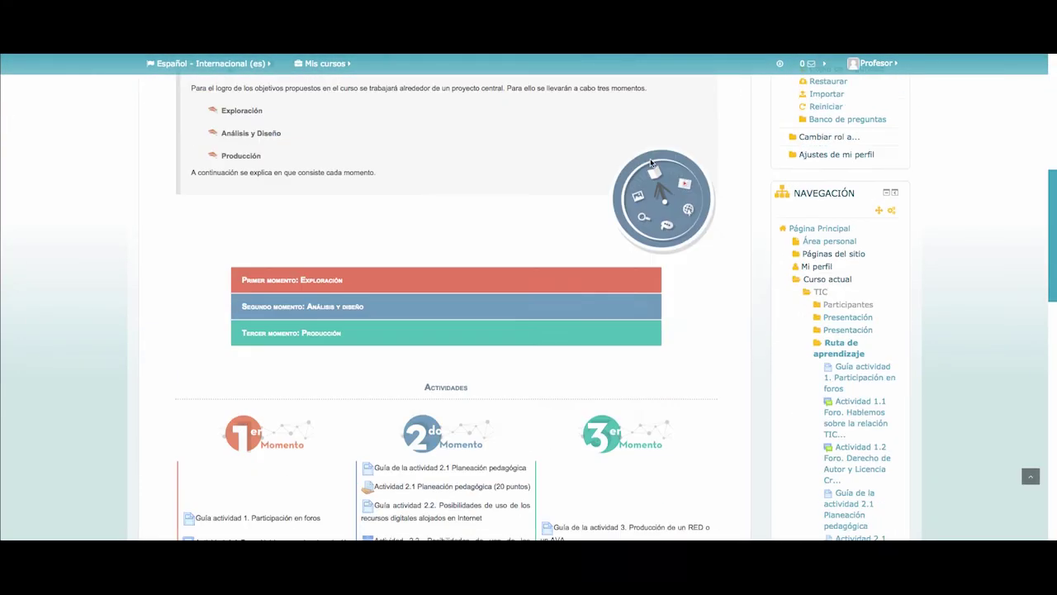